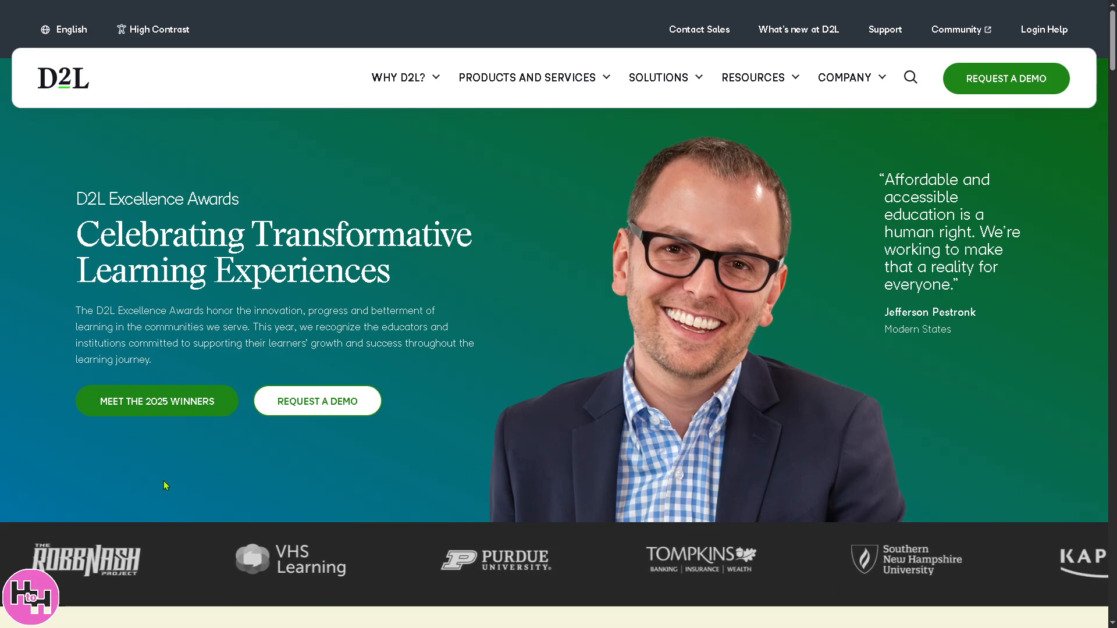
pyautogui.press('F11')
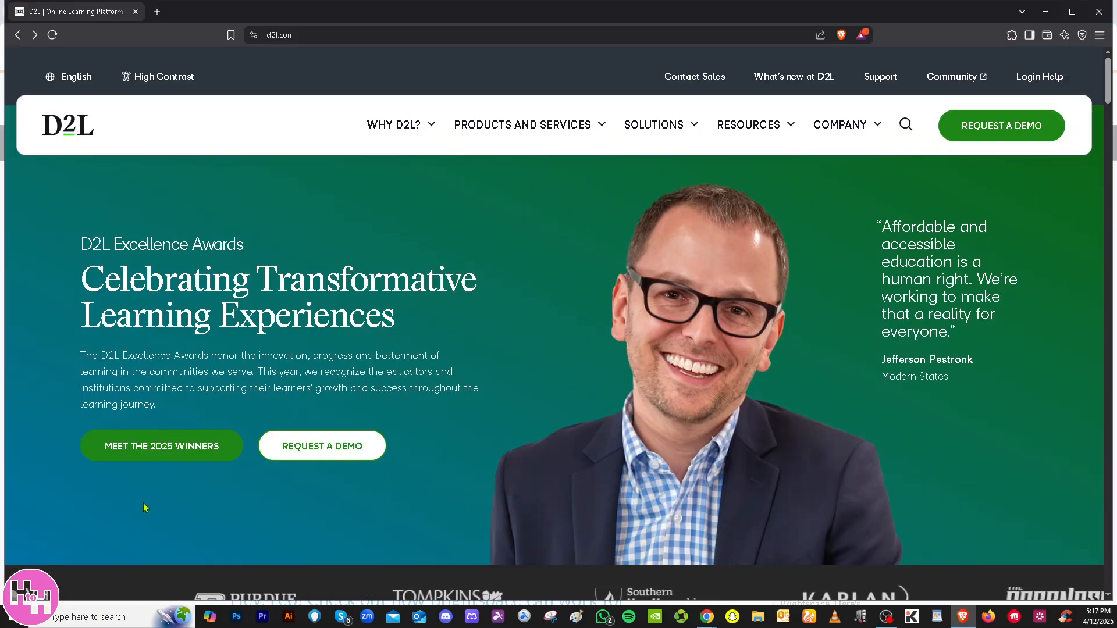
pyautogui.press('F11')
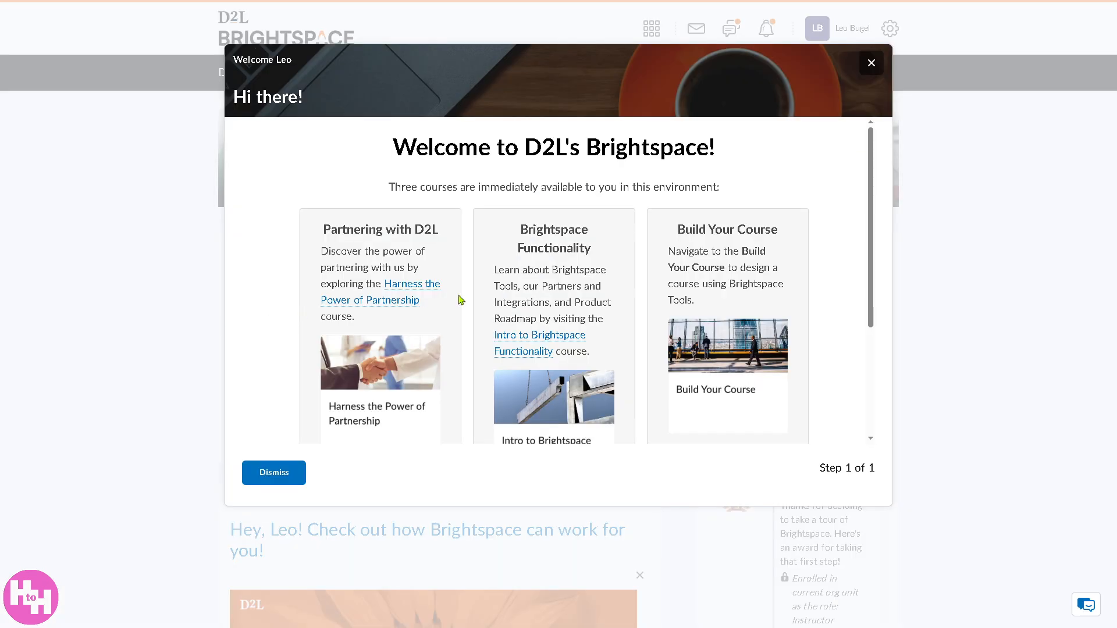
# Step: Dismiss the welcome message, and open the Start Building Your Course! unit in the Build Your Course course
pyautogui.click(871, 67)
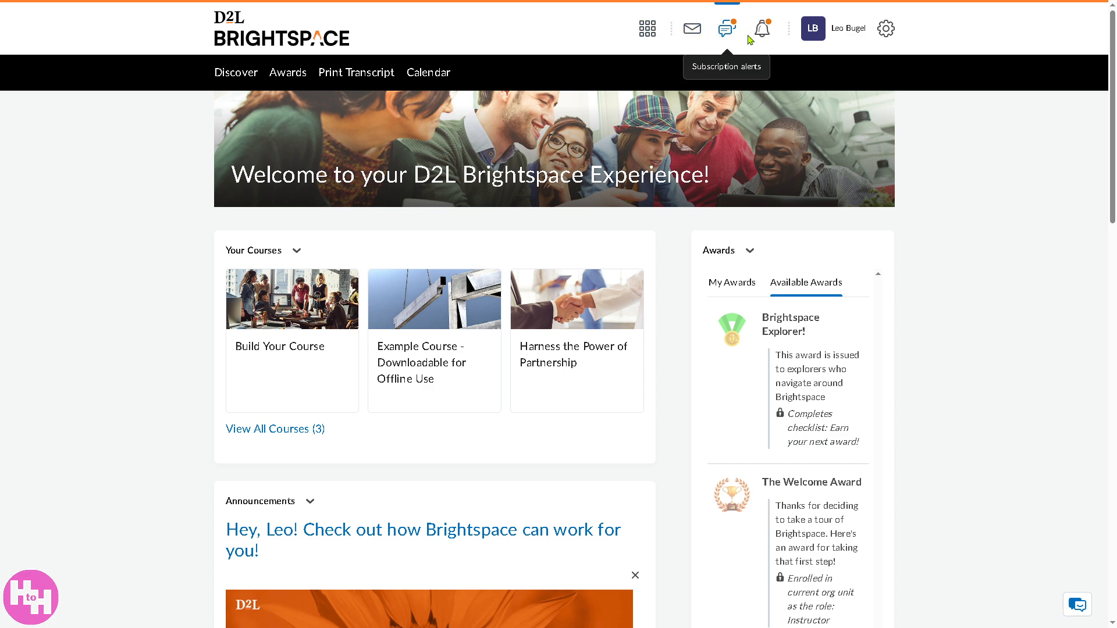
pyautogui.click(651, 33)
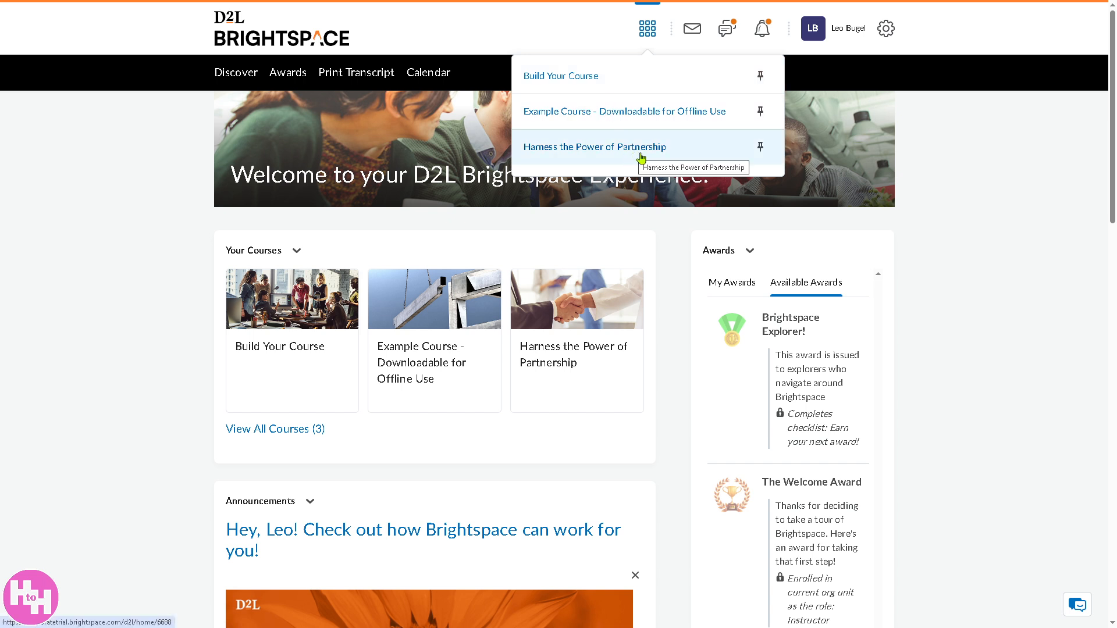
pyautogui.click(575, 83)
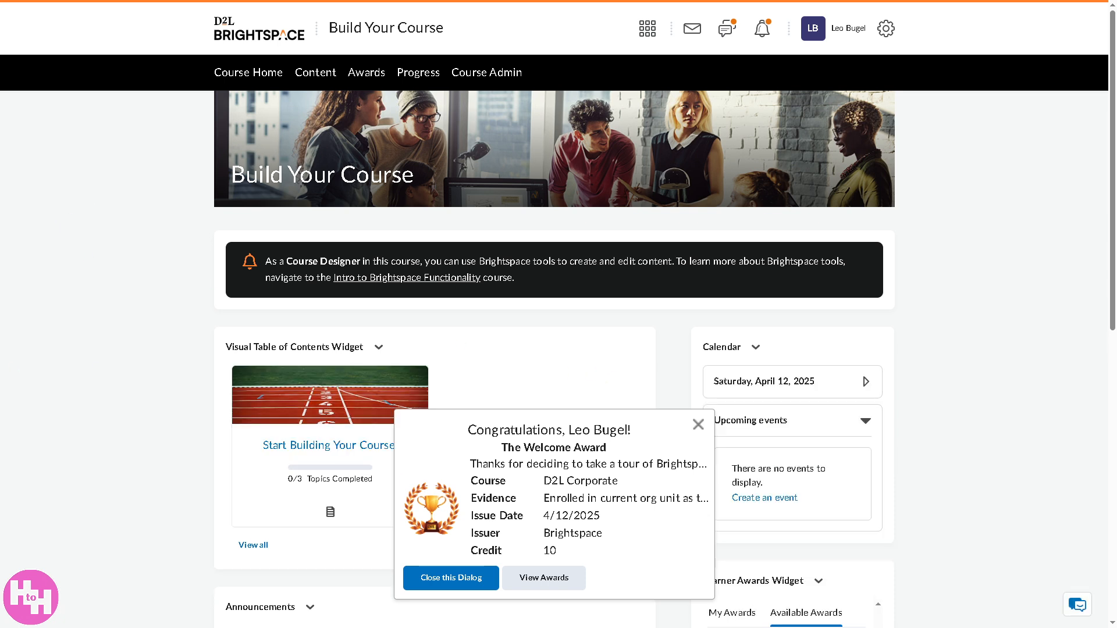
pyautogui.click(450, 587)
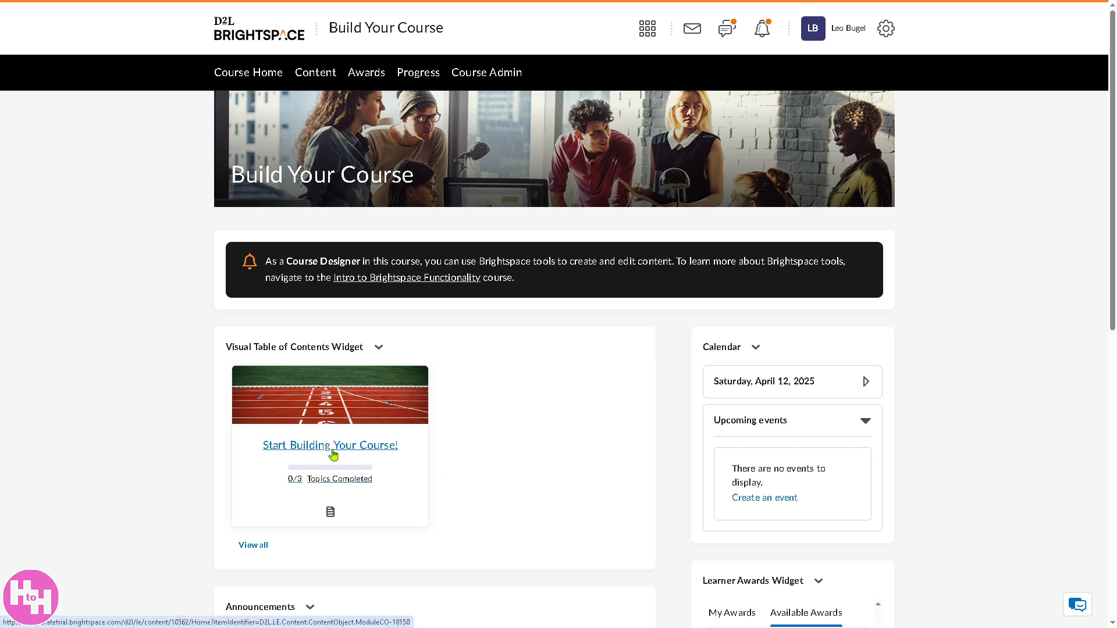
pyautogui.click(364, 452)
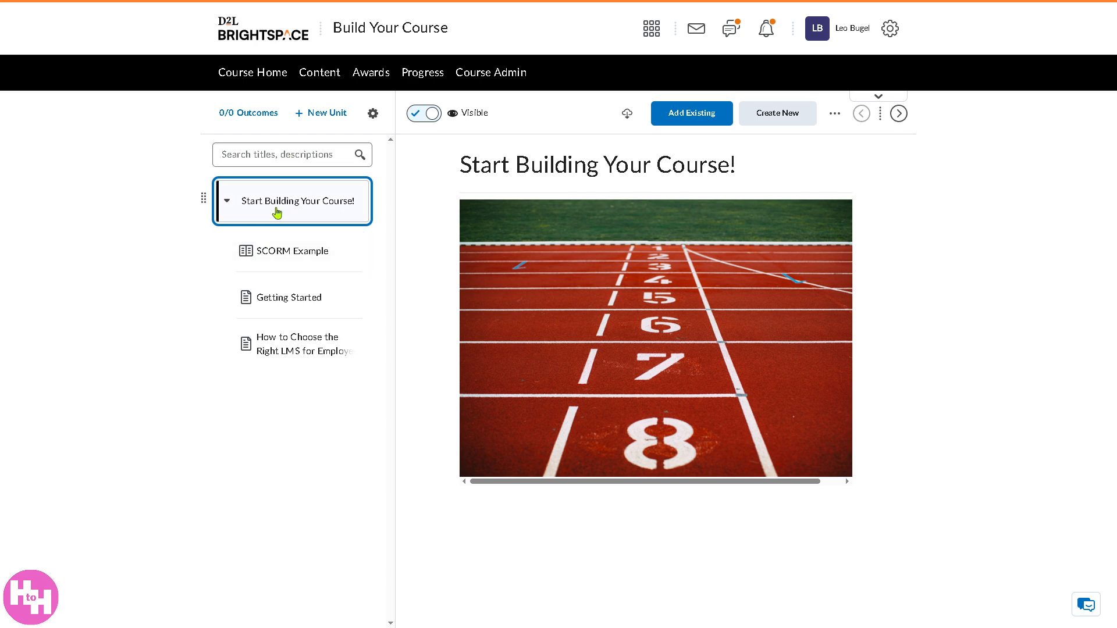
# Step: Look through the unit's existing topics: SCORM Example, Getting Started and How to Choose the Right LMS for Employee Training
pyautogui.click(286, 260)
pyautogui.click(312, 303)
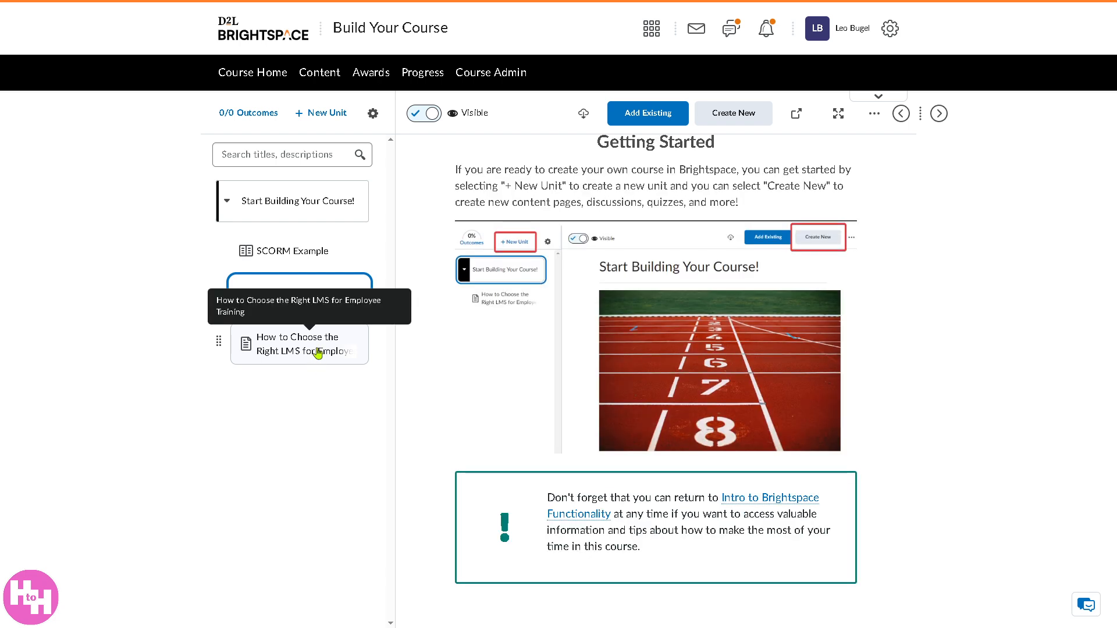
pyautogui.click(319, 353)
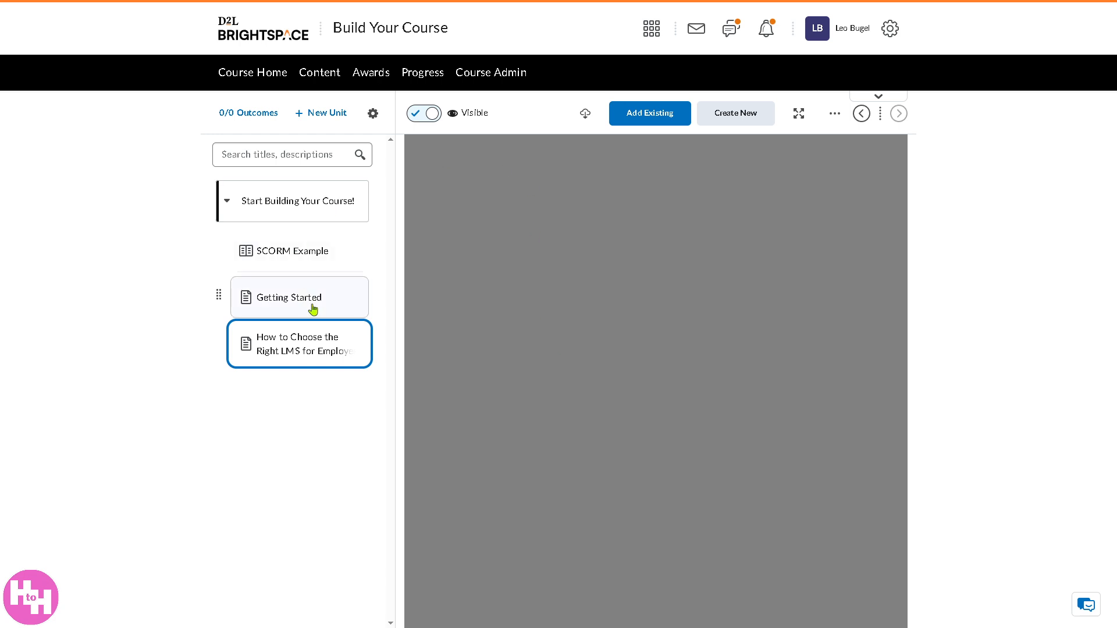
pyautogui.moveTo(306, 340); pyautogui.dragTo(292, 299)
pyautogui.click(295, 250)
pyautogui.click(312, 304)
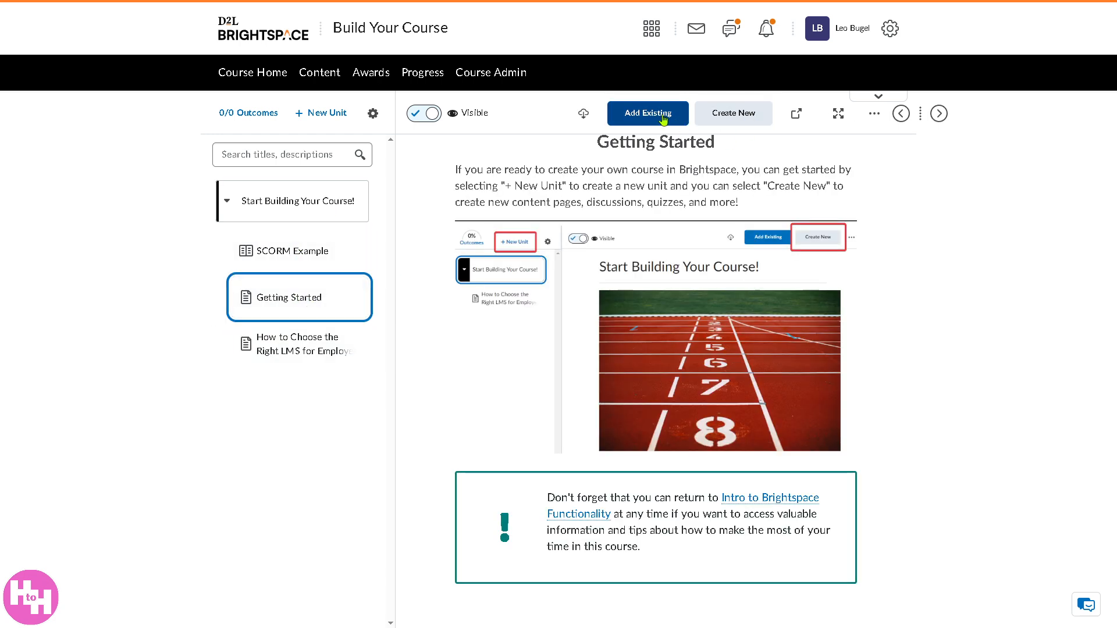
# Step: Create a new lesson in the unit with "How to use D2L Brightspace" as both its title and its description
pyautogui.click(732, 117)
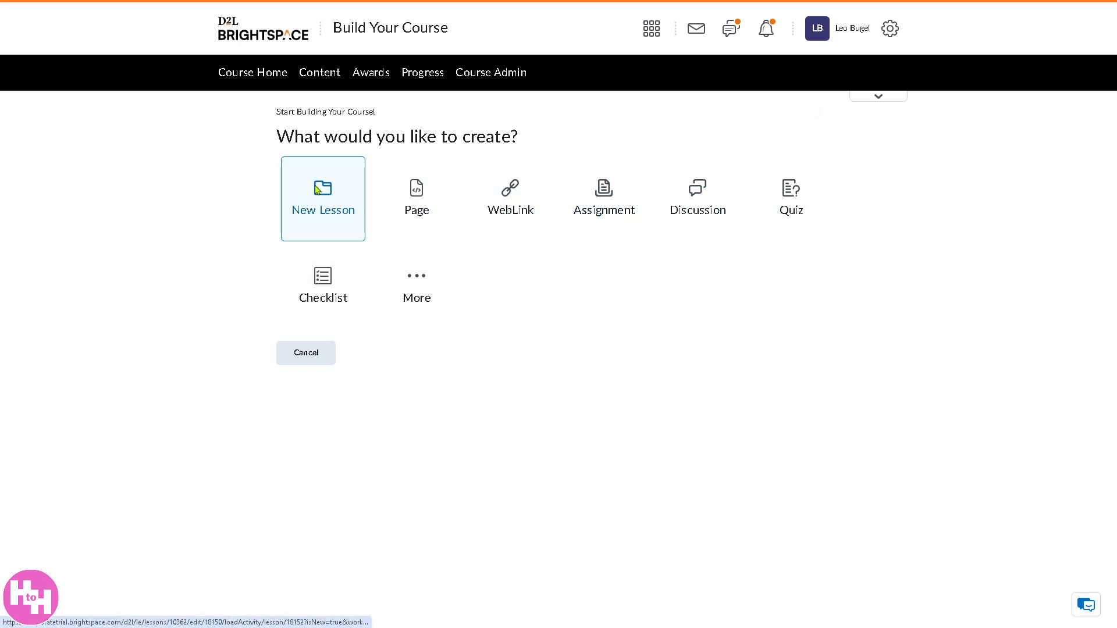
pyautogui.click(353, 204)
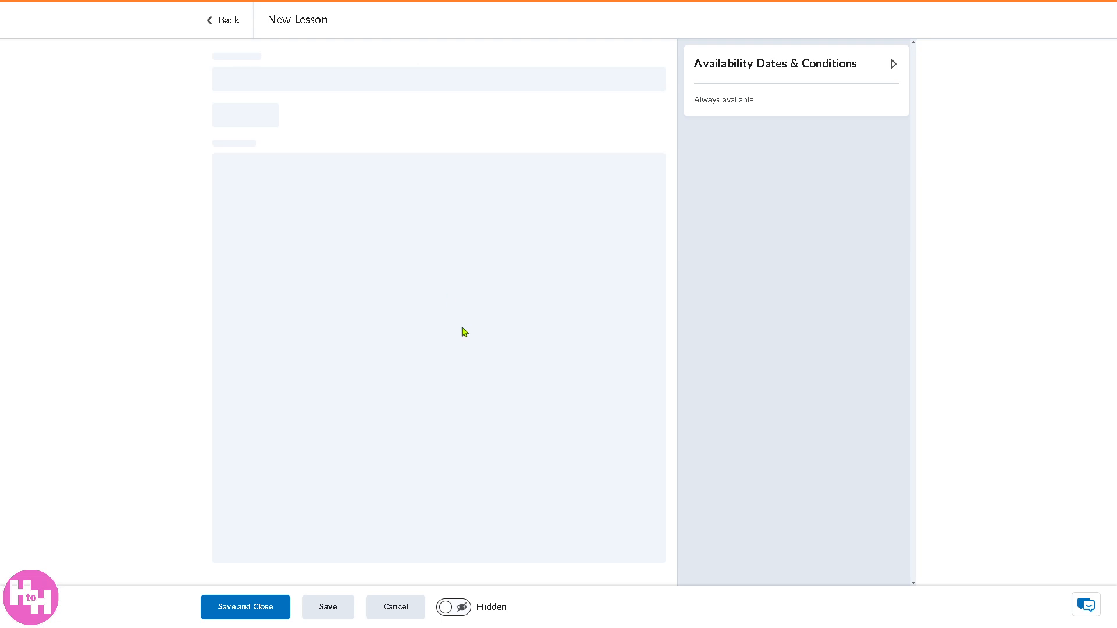
pyautogui.click(241, 78)
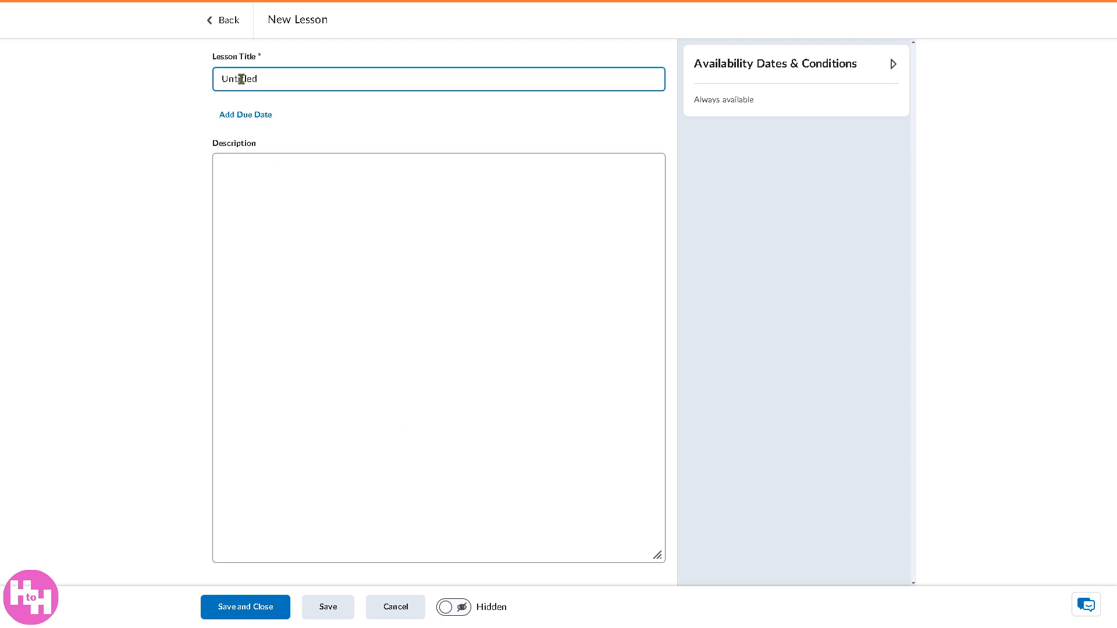
pyautogui.hotkey('ctrl', 'a')
pyautogui.write('How to use D')
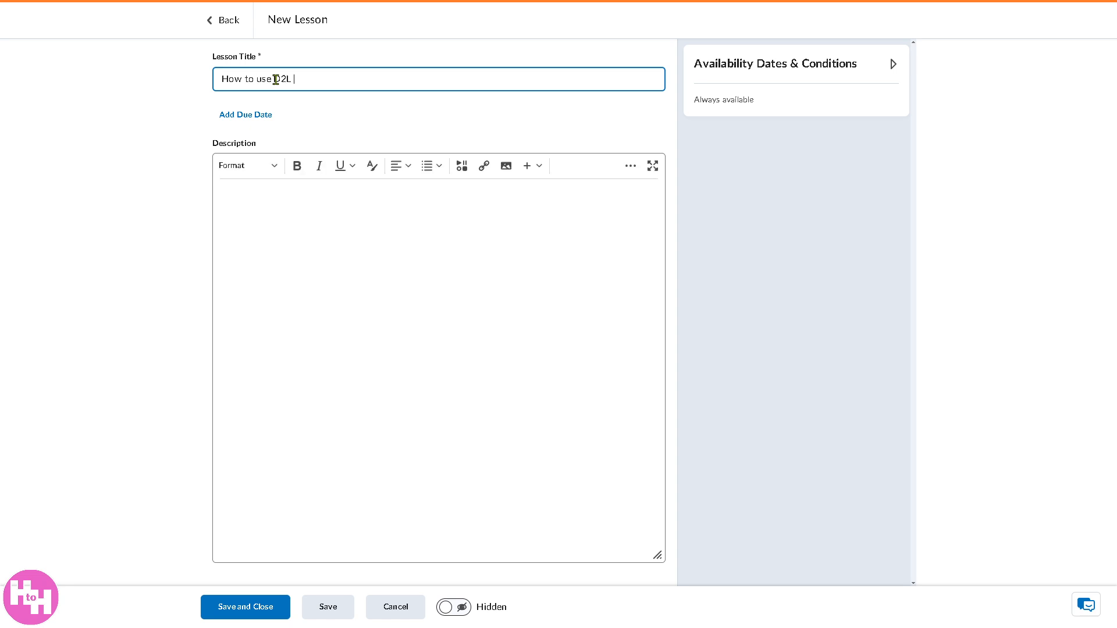
pyautogui.write('2L Brightspace')
pyautogui.click(351, 229)
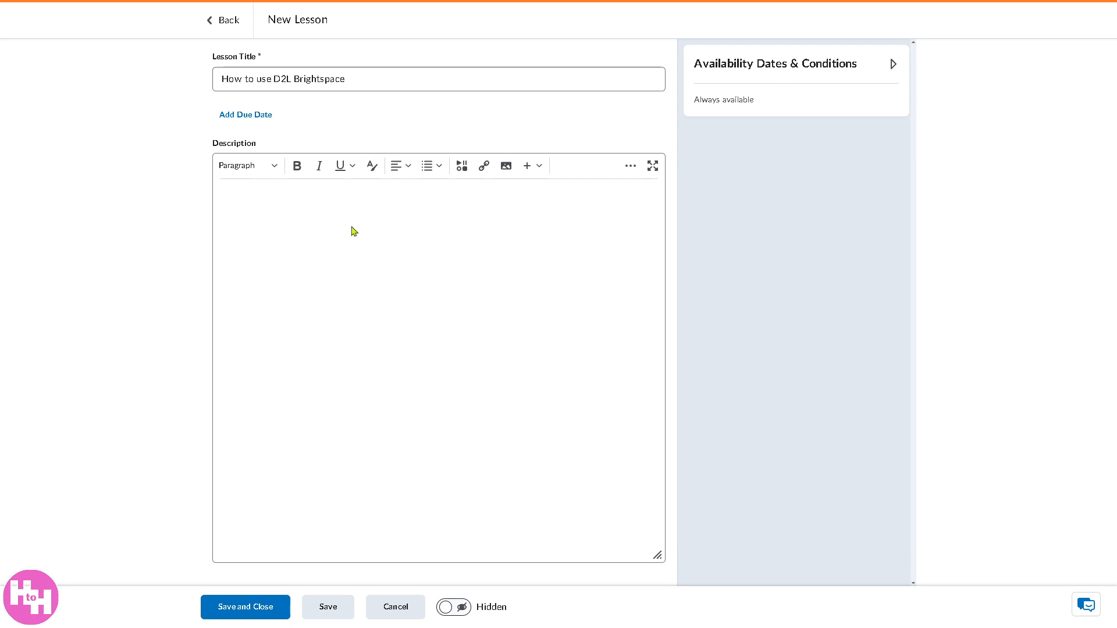
pyautogui.write('How to use D2L Brightspace')
# Step: Add a due date of 4/30/2025 at 6:09 PM to the lesson
pyautogui.click(260, 118)
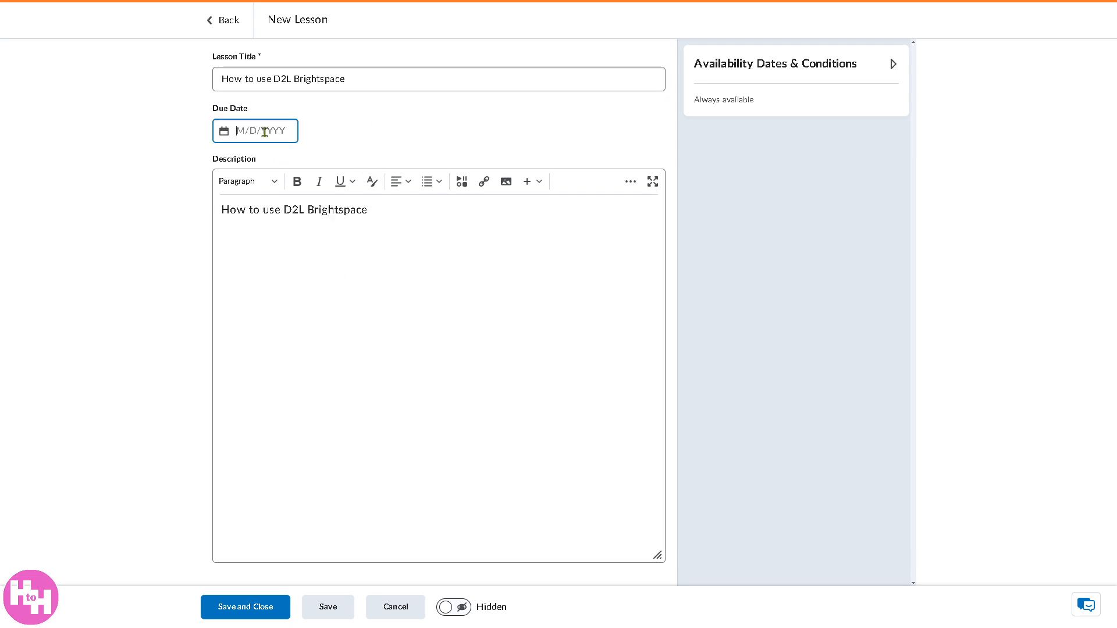
pyautogui.click(264, 130)
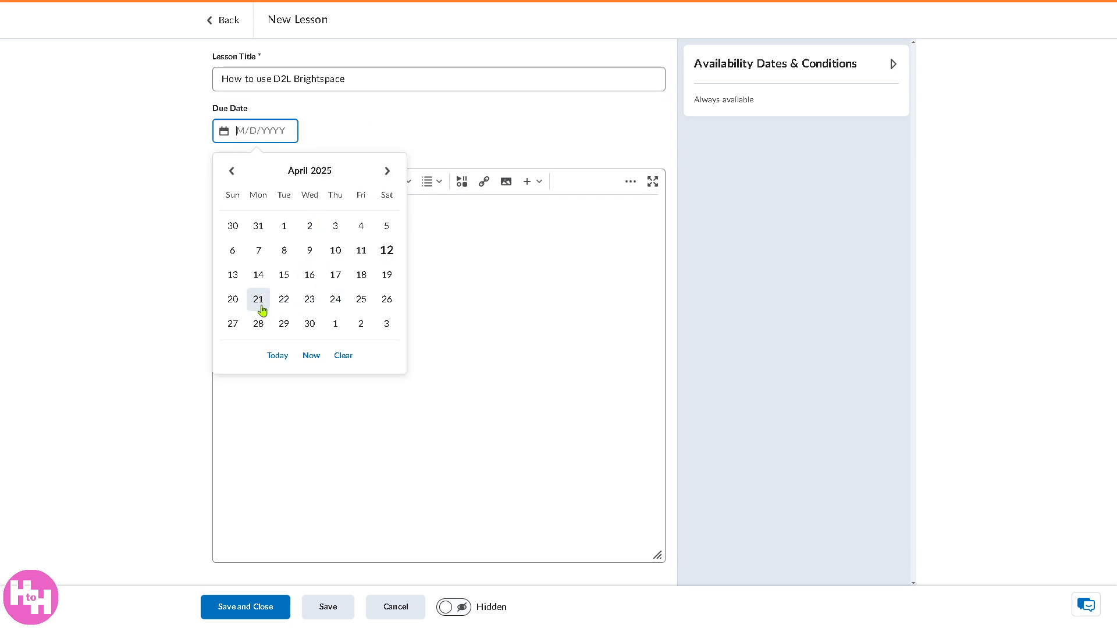
pyautogui.click(310, 325)
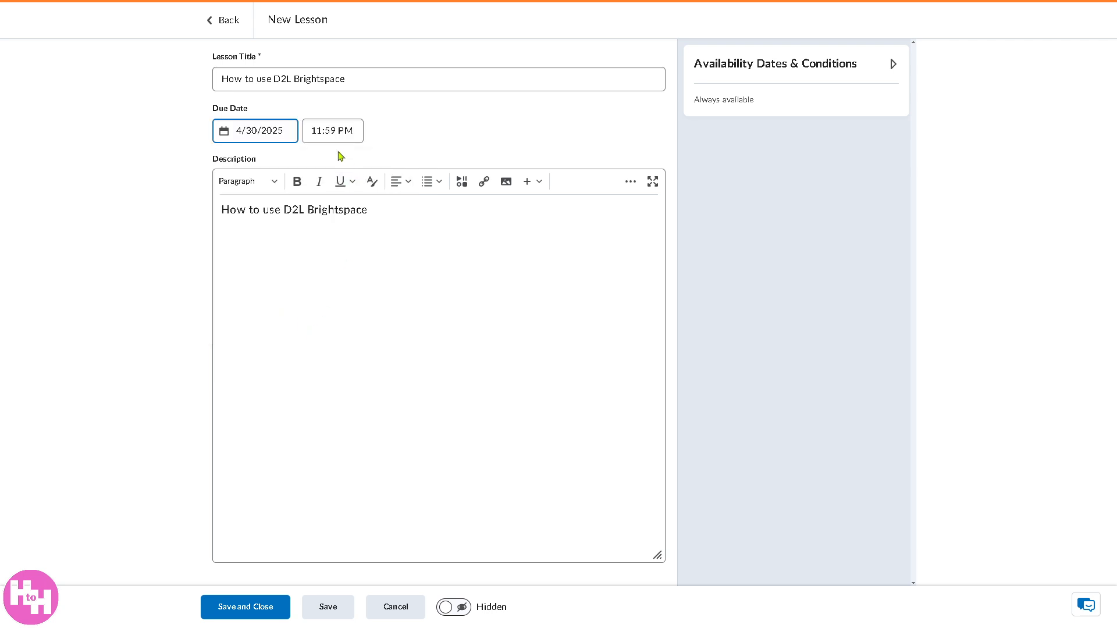
pyautogui.click(315, 132)
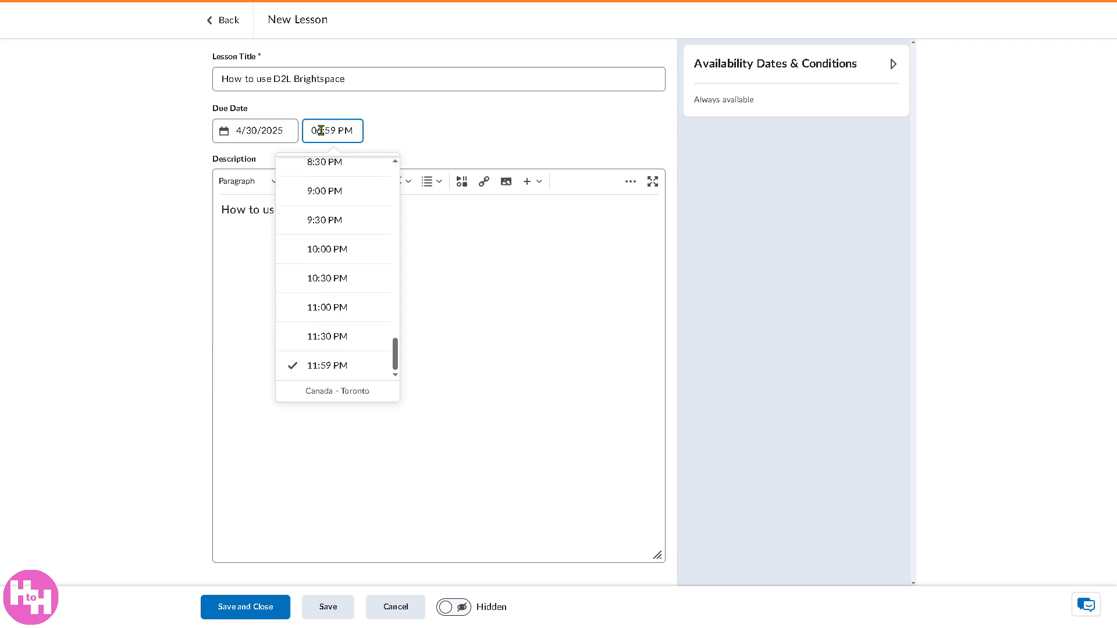
pyautogui.write('06')
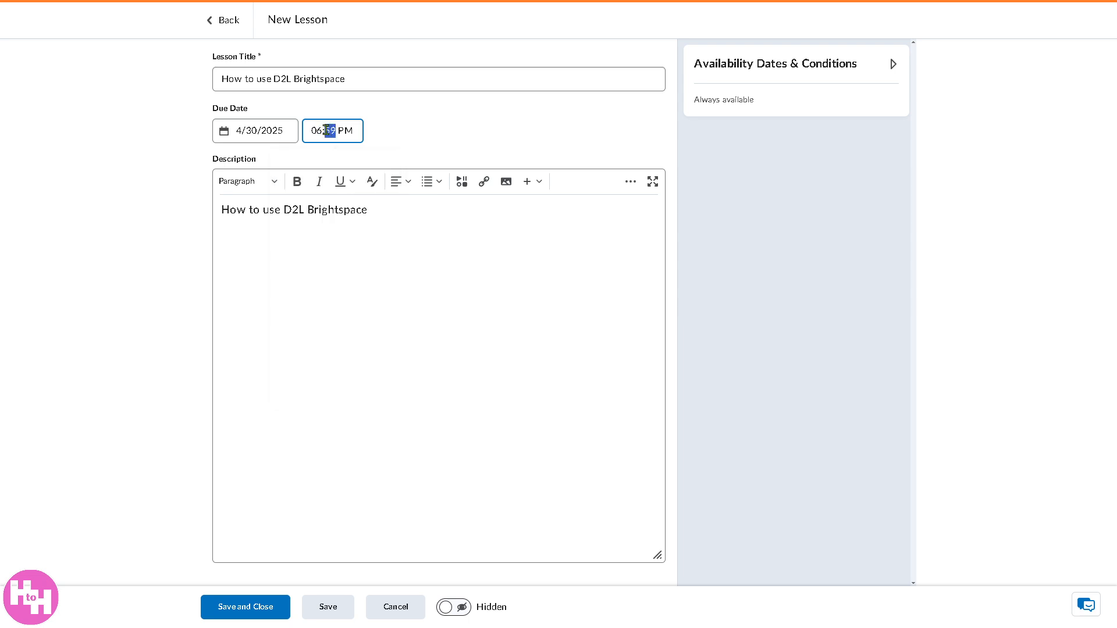
pyautogui.write('09')
pyautogui.click(442, 269)
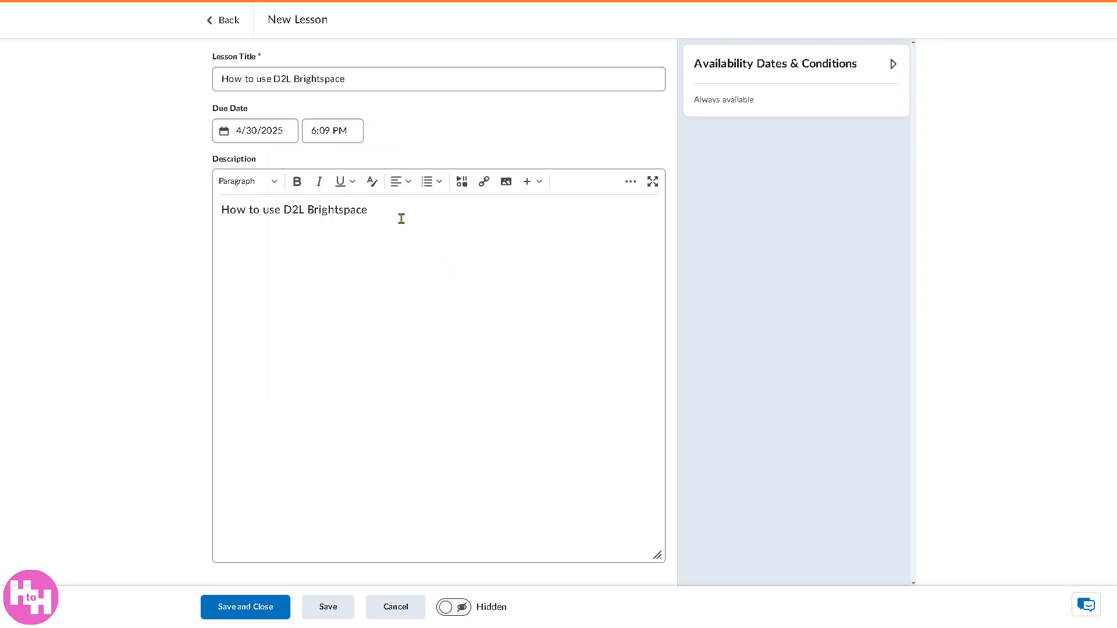
# Step: Make the description text "How to use D2L Brightspace" bold
pyautogui.moveTo(370, 210); pyautogui.dragTo(216, 208)
pyautogui.click(297, 181)
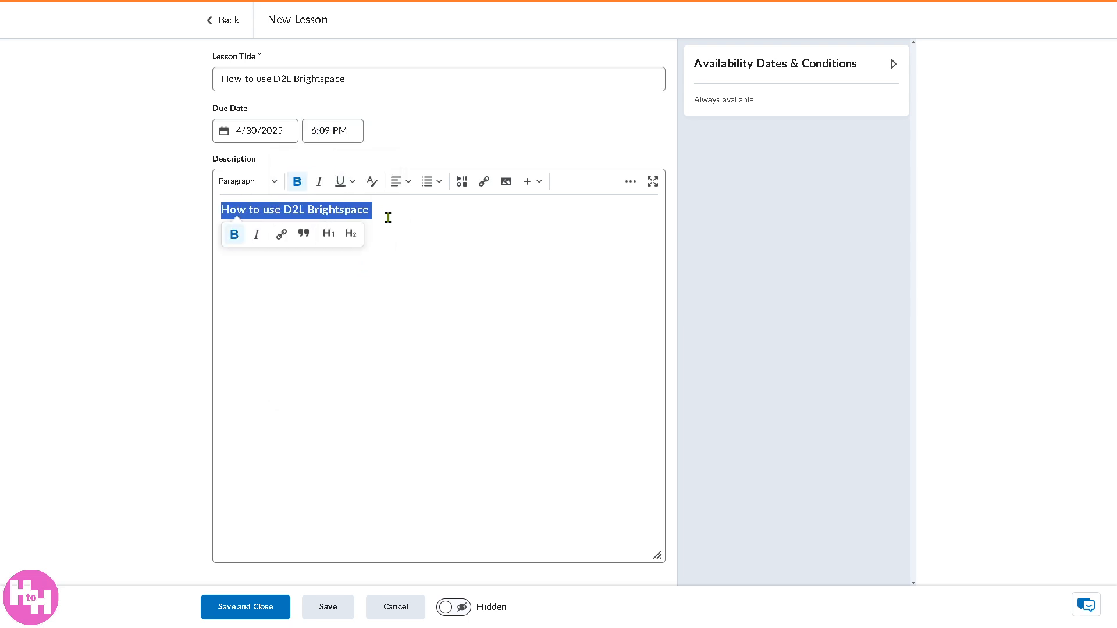
pyautogui.click(407, 220)
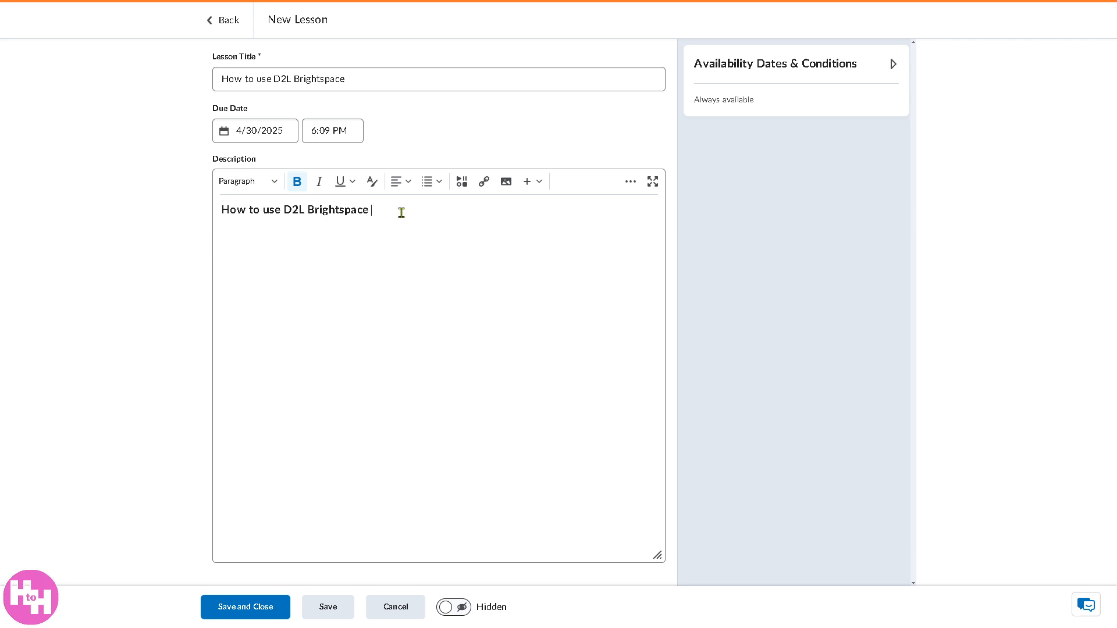
pyautogui.moveTo(401, 213); pyautogui.dragTo(211, 209)
pyautogui.click(461, 214)
# Step: Insert the image HtoH logo update.png from the computer into the lesson description, marking it as decorative
pyautogui.click(506, 182)
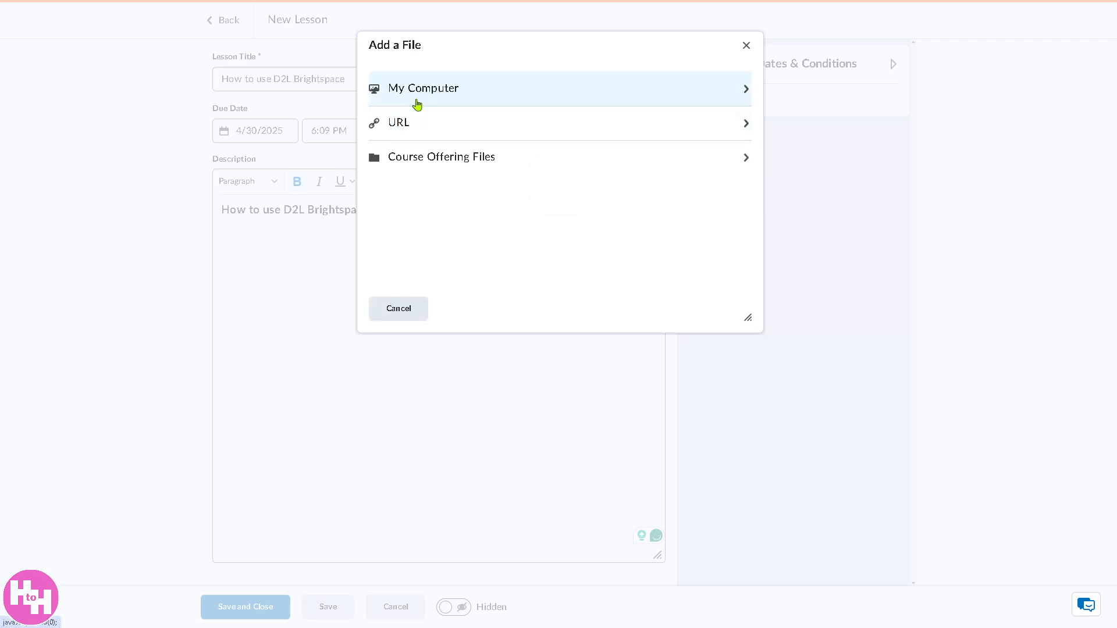
pyautogui.click(560, 168)
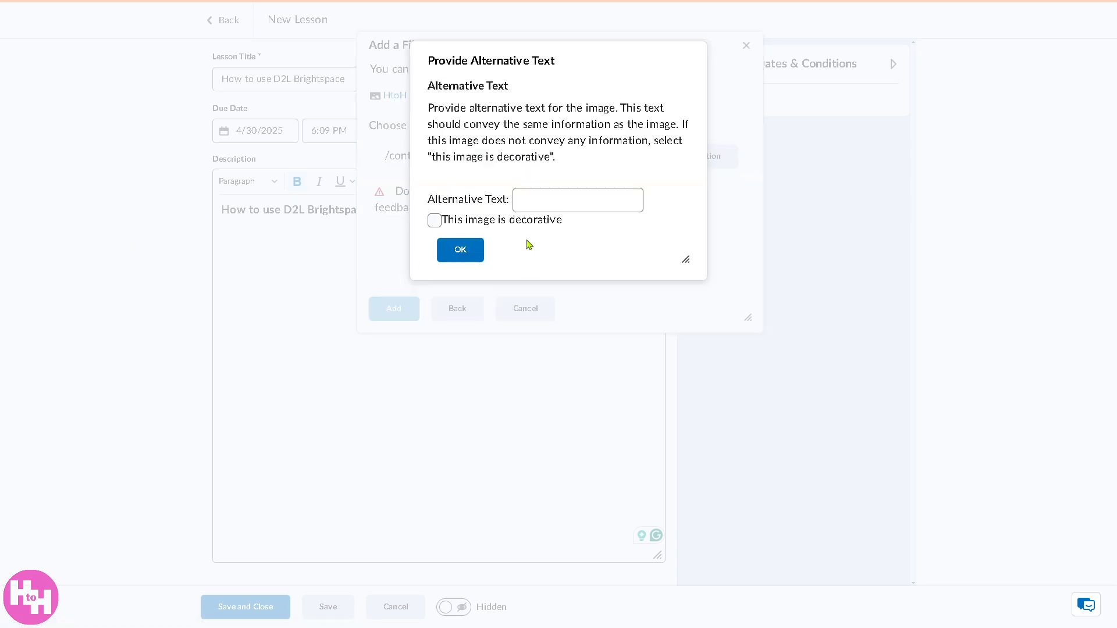
pyautogui.click(459, 249)
pyautogui.click(480, 214)
pyautogui.click(434, 220)
pyautogui.click(471, 251)
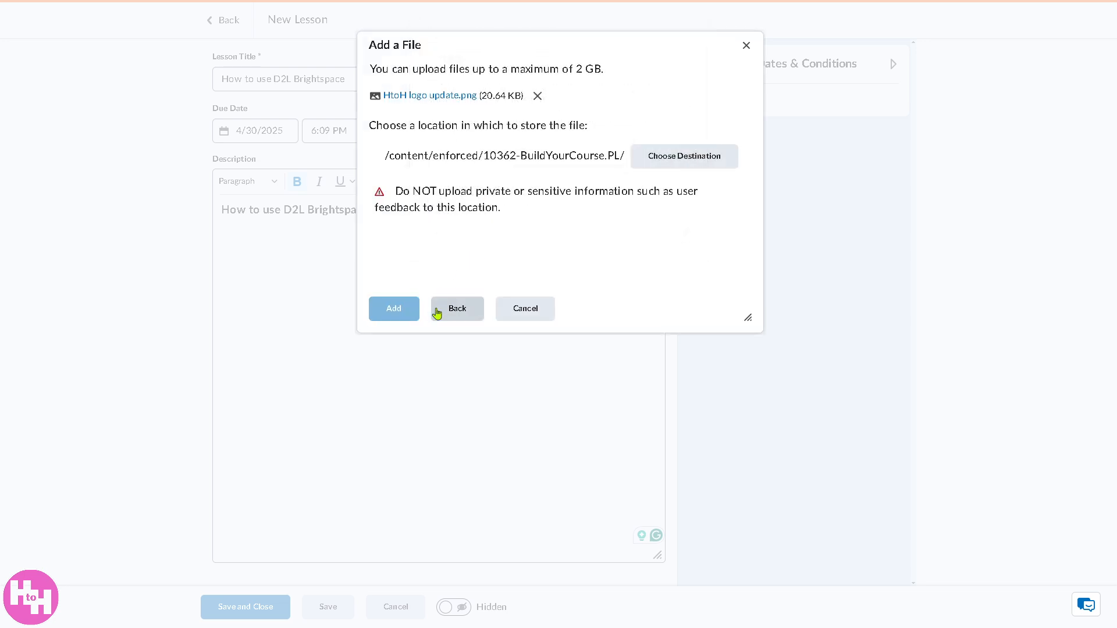
pyautogui.click(393, 308)
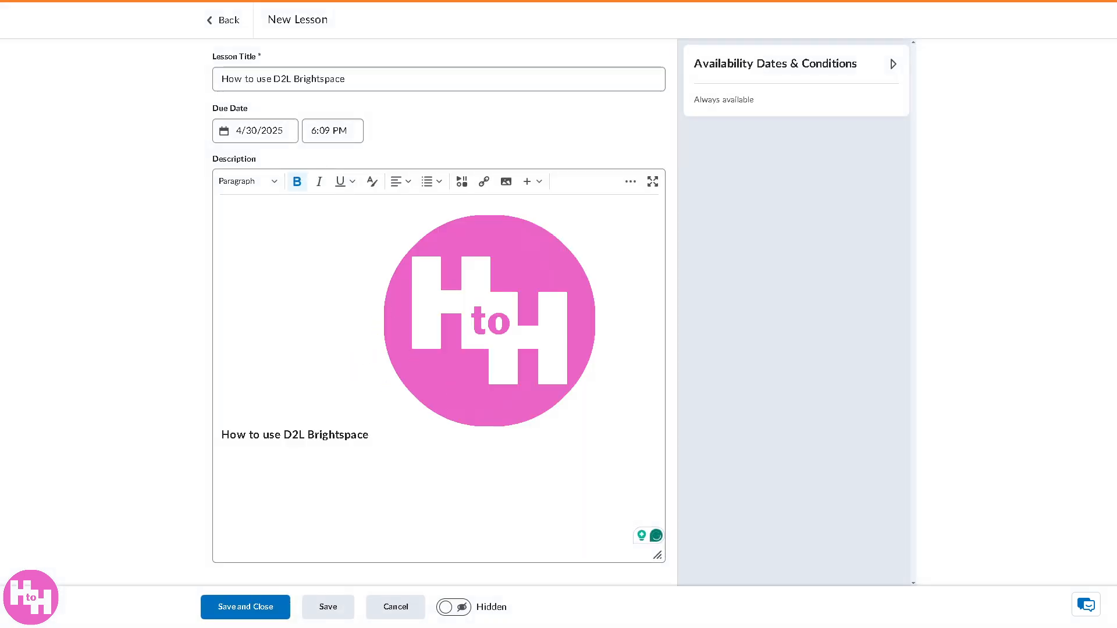
# Step: Save and close the lesson, and make it visible to students
pyautogui.click(288, 608)
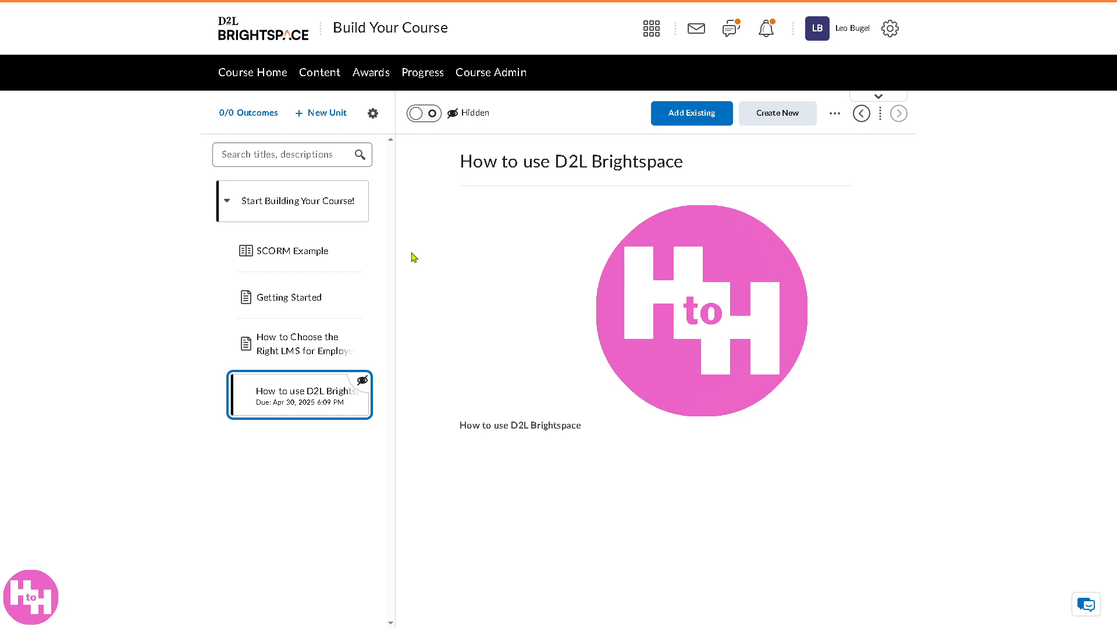
pyautogui.click(432, 115)
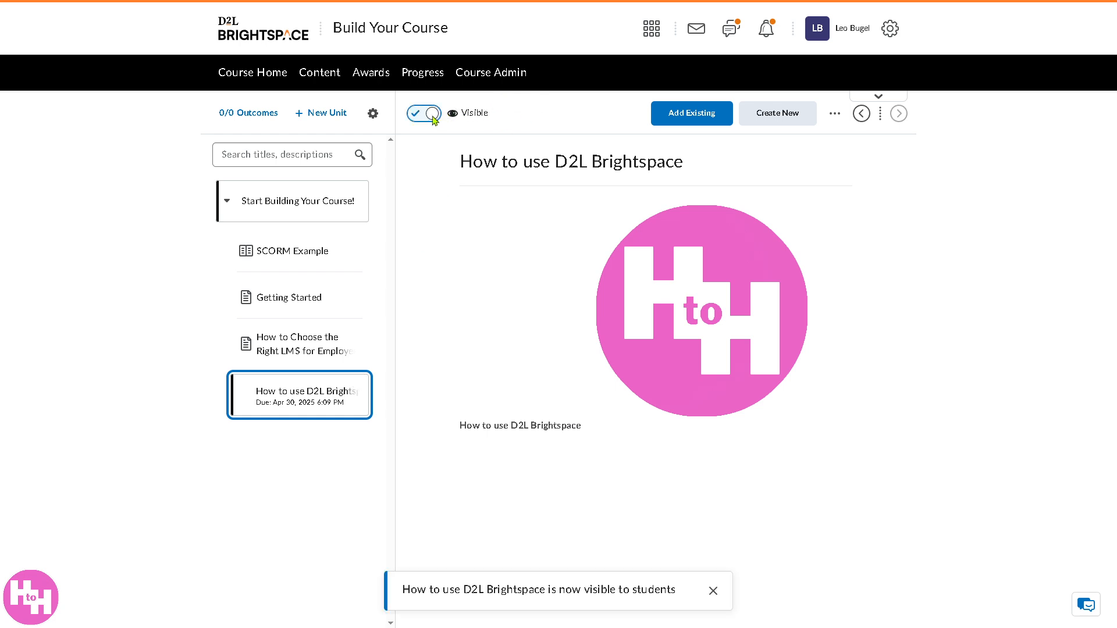
# Step: Examine the content types that can be added to the lesson and its release conditions, closing both views
pyautogui.click(698, 115)
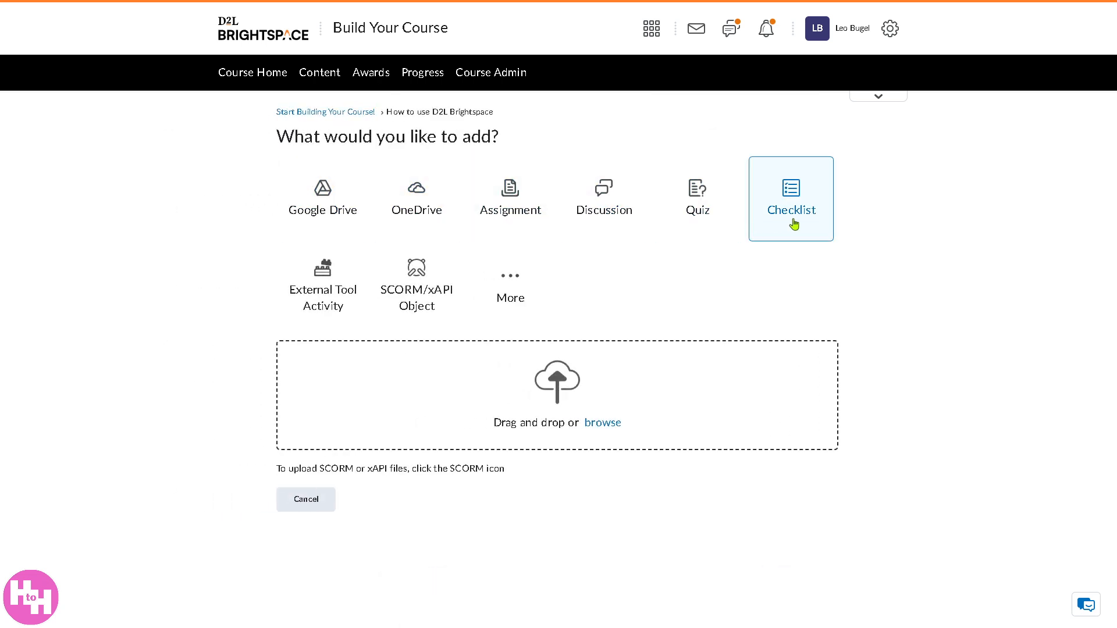
pyautogui.click(306, 499)
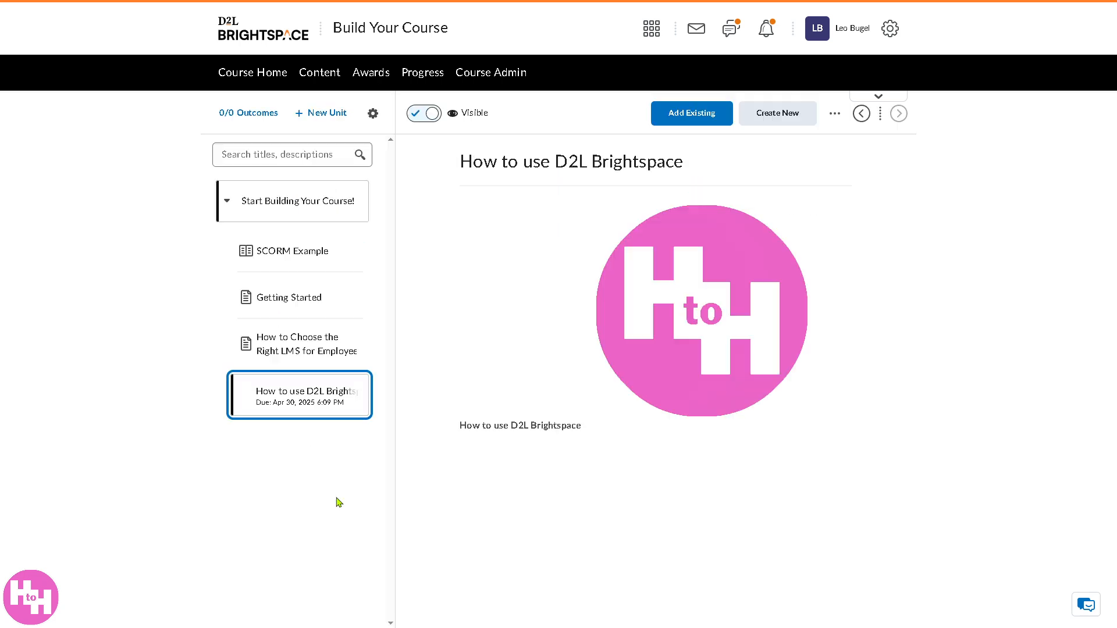
pyautogui.click(834, 116)
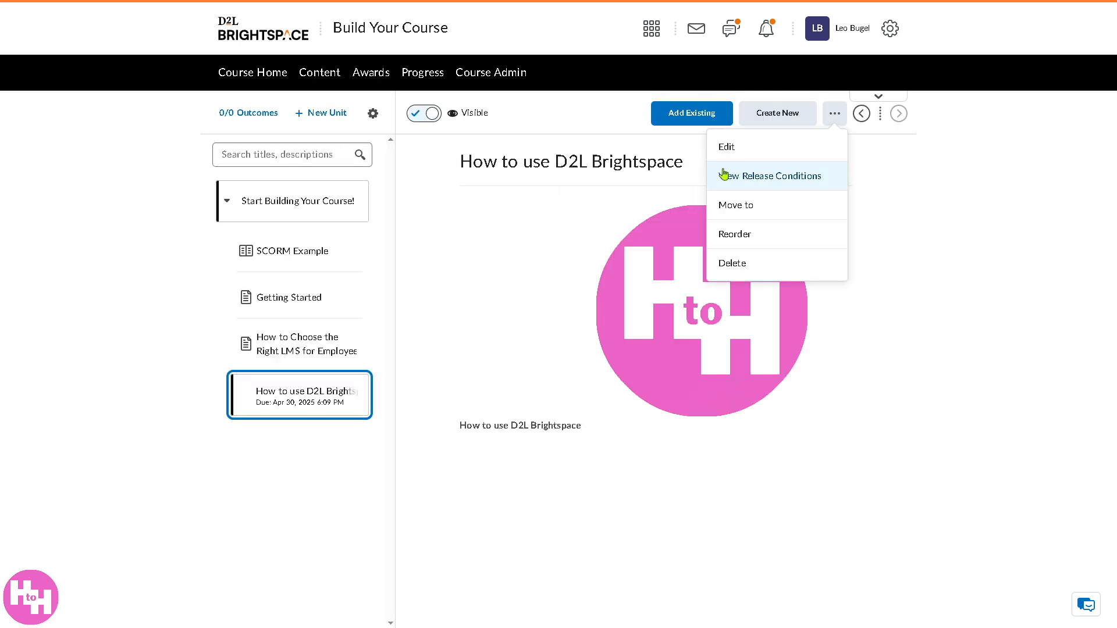
pyautogui.click(786, 180)
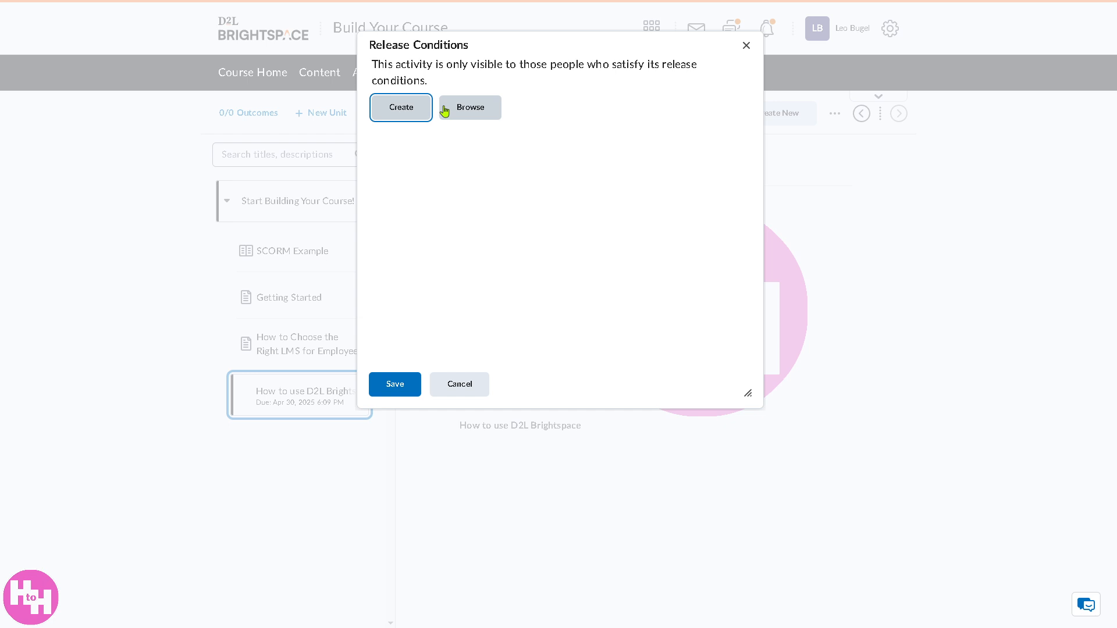
pyautogui.click(756, 51)
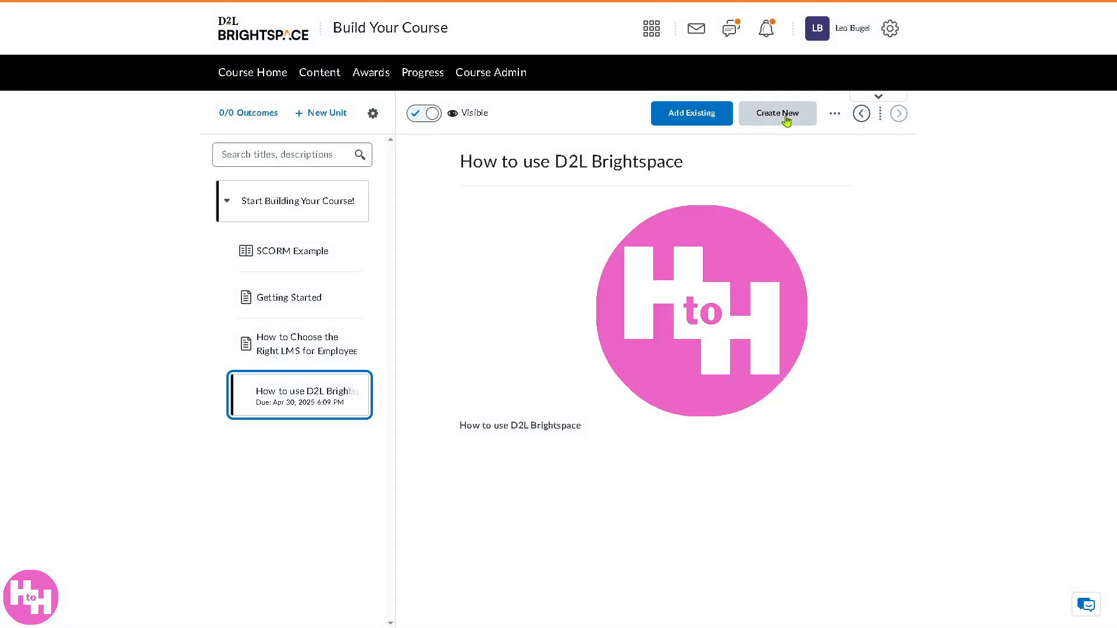
# Step: View the notice about the new Content Experience and leave the new experience on
pyautogui.click(882, 97)
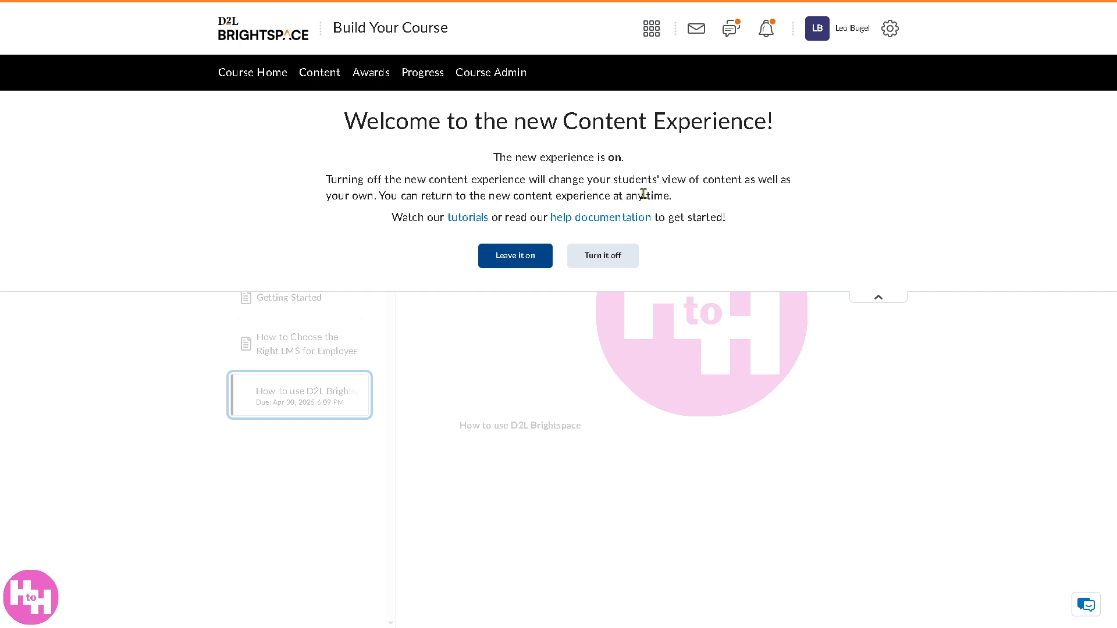
pyautogui.click(540, 263)
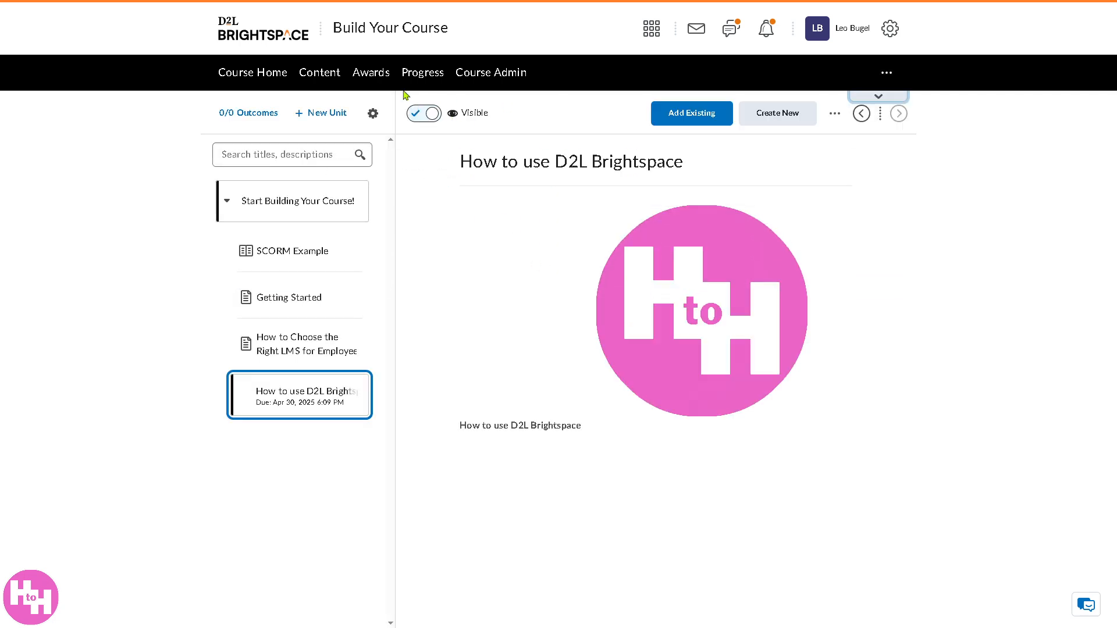
# Step: Review the widgets on the Build Your Course homepage and revisit the course content
pyautogui.click(282, 81)
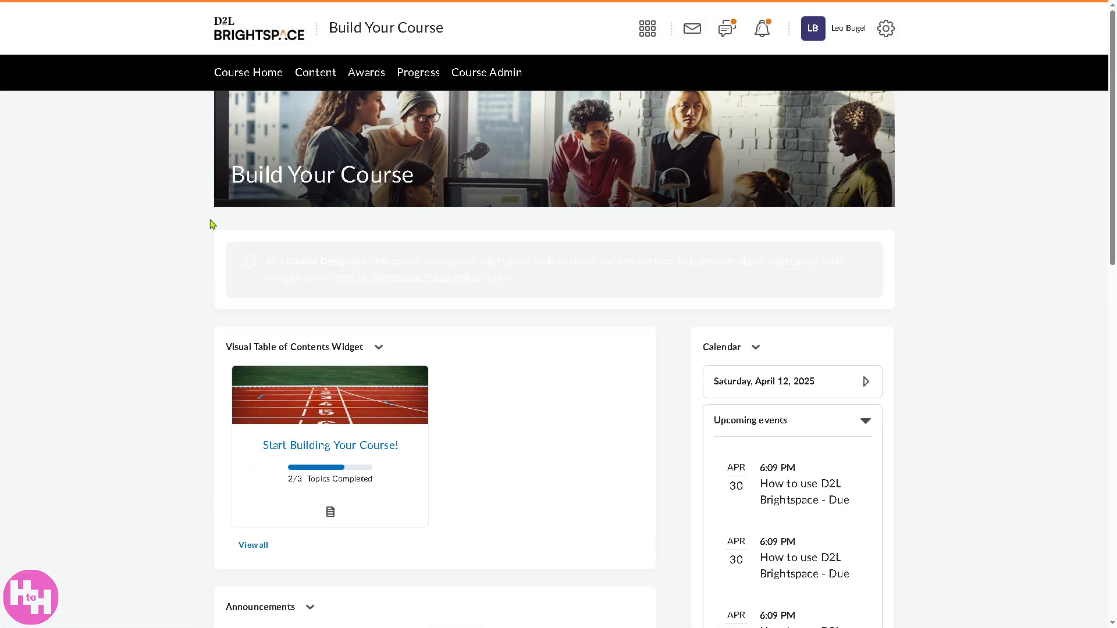
pyautogui.scroll(-2, 285, 302)
pyautogui.scroll(-1, 285, 303)
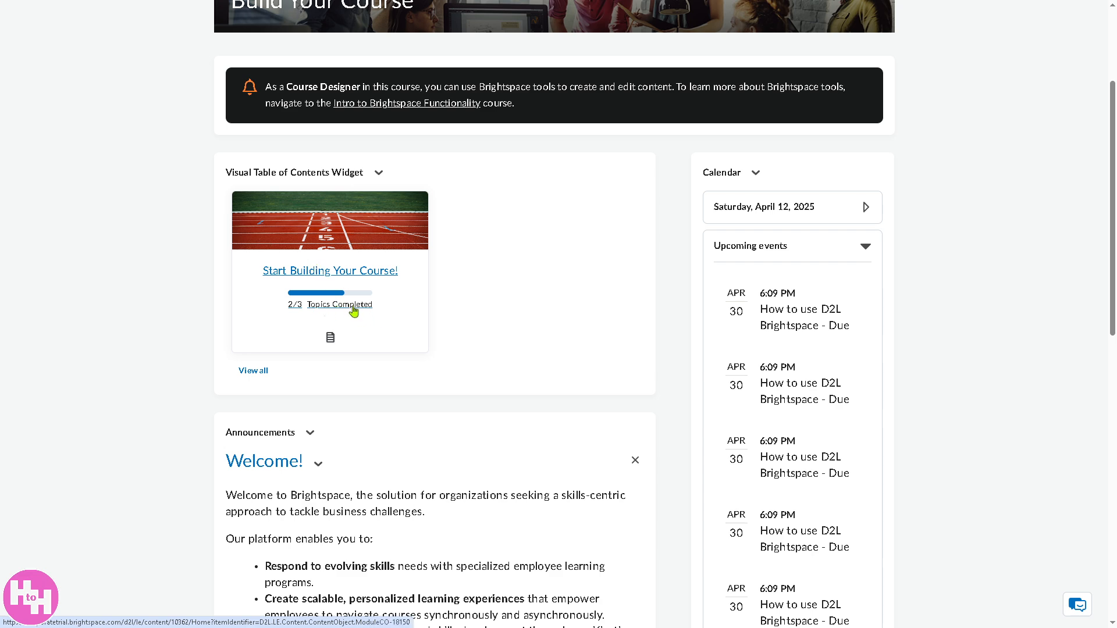
pyautogui.scroll(2, 356, 313)
pyautogui.scroll(1, 317, 27)
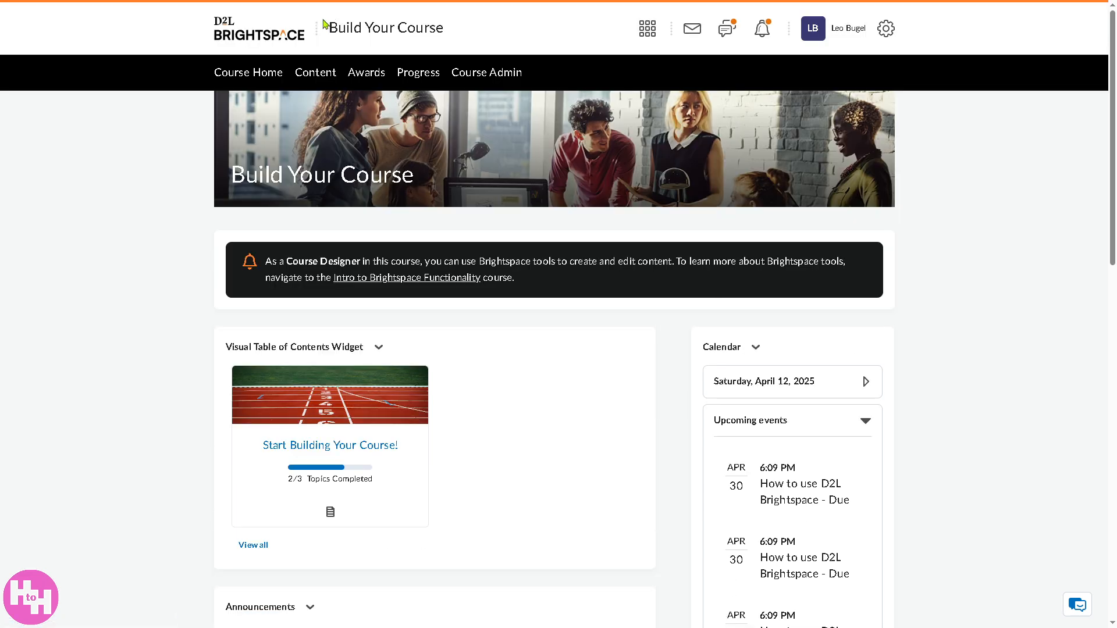
pyautogui.click(314, 79)
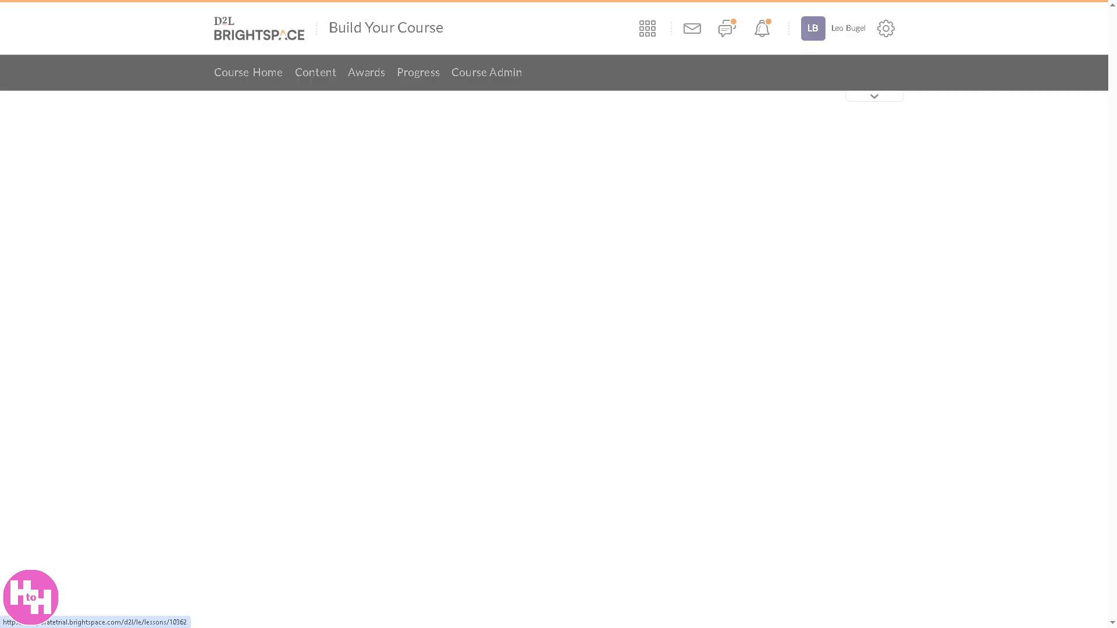
pyautogui.click(271, 80)
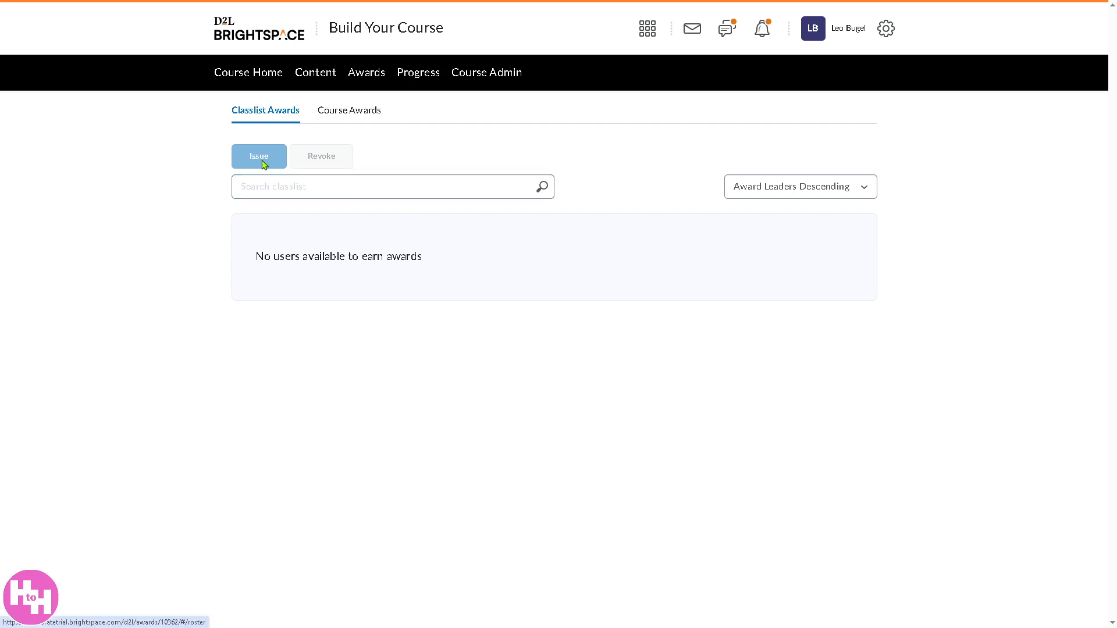
# Step: Examine the course awards and the page for adding an award to Build Your Course, then view Class Progress
pyautogui.click(365, 114)
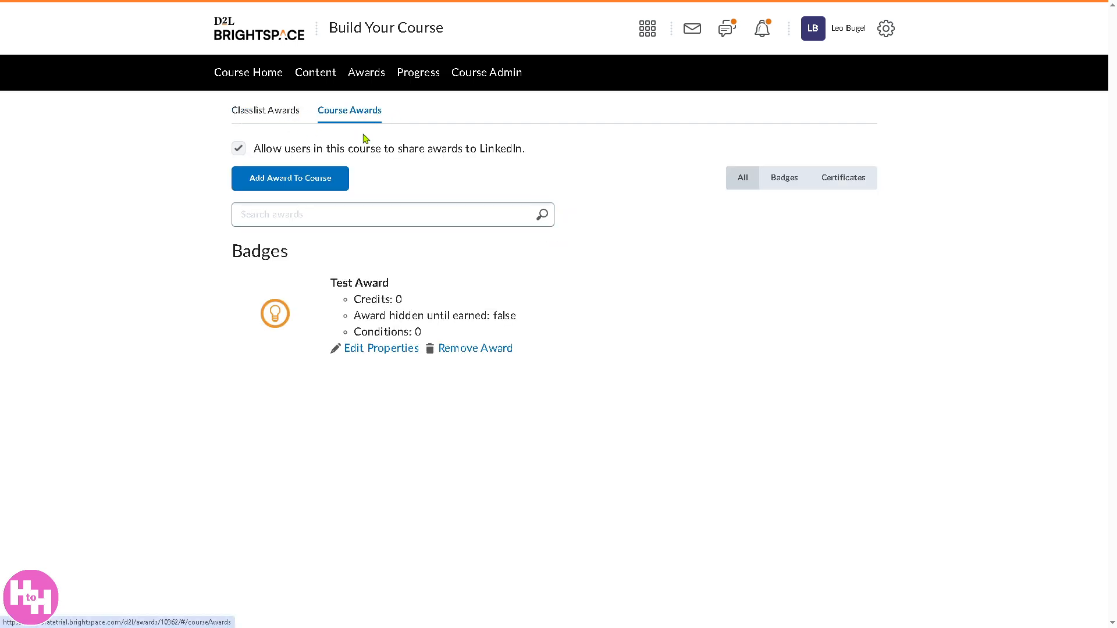
pyautogui.click(310, 179)
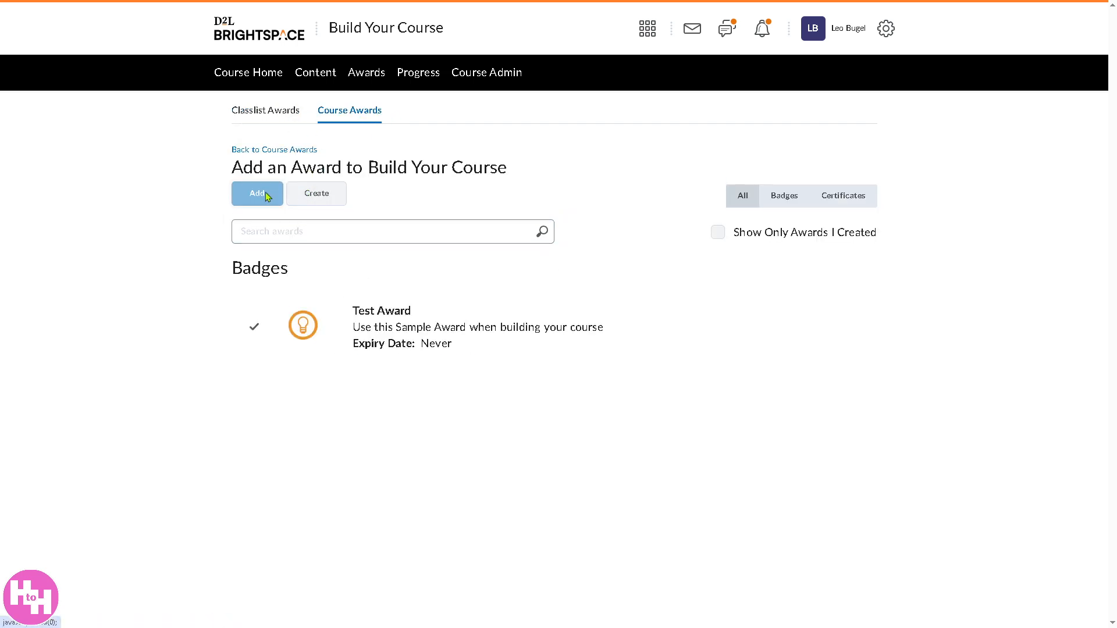
pyautogui.click(285, 234)
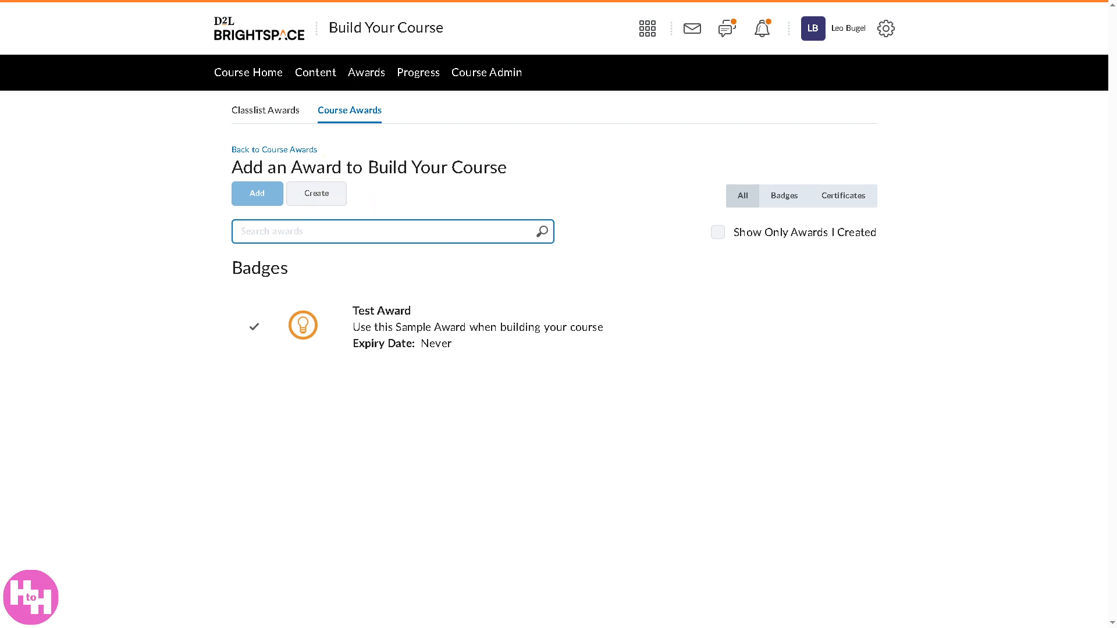
pyautogui.click(389, 103)
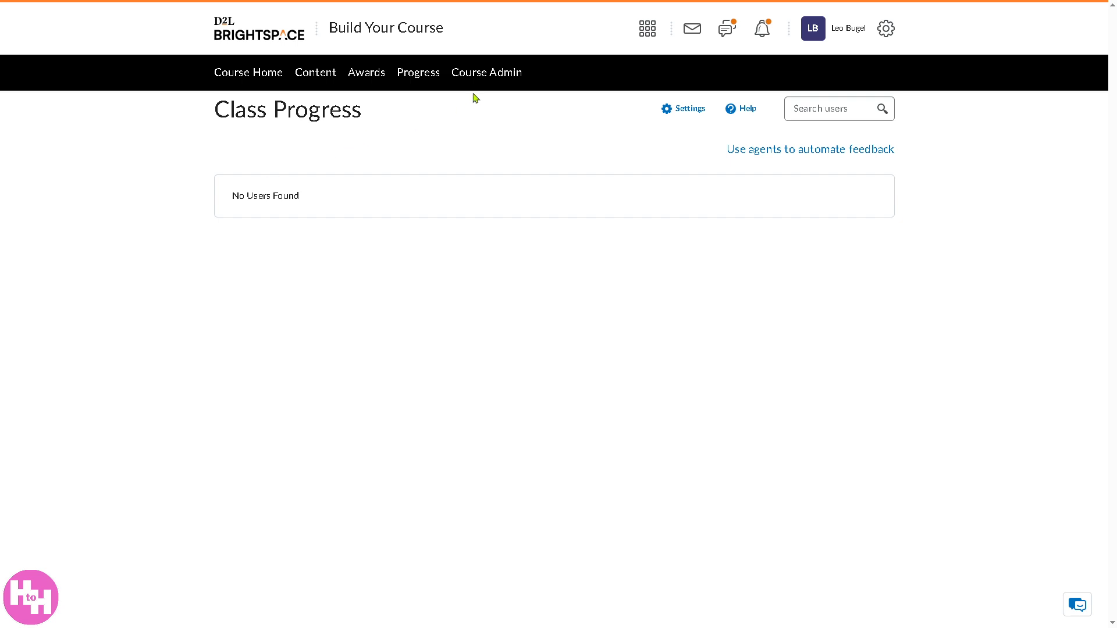
# Step: Open Course Administration and list its tools by name instead of by category
pyautogui.click(489, 74)
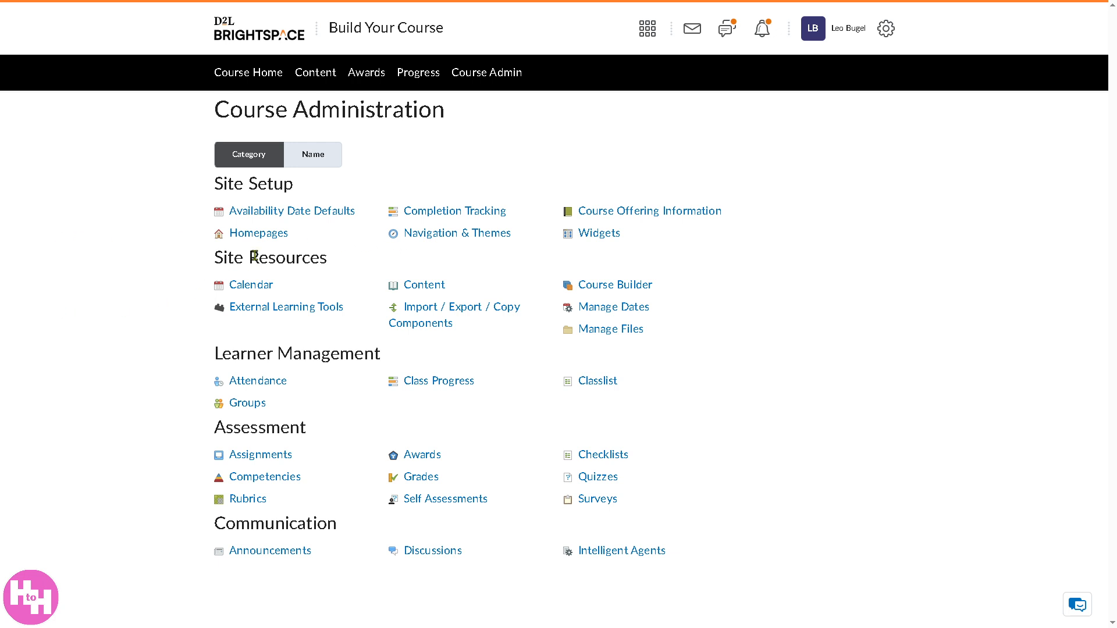
pyautogui.click(312, 155)
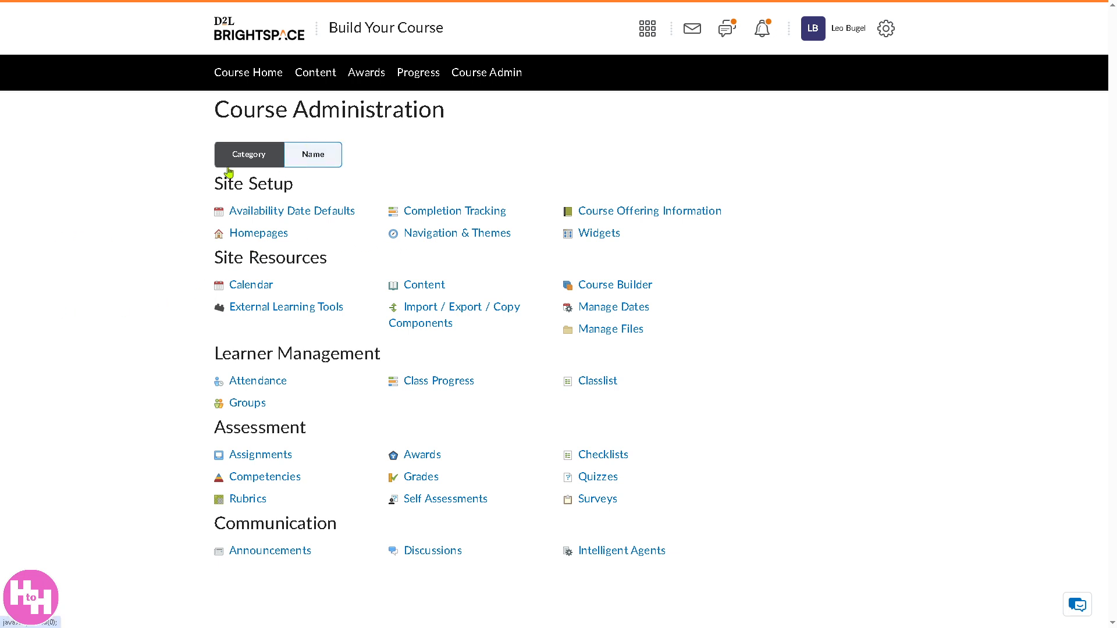
pyautogui.click(310, 156)
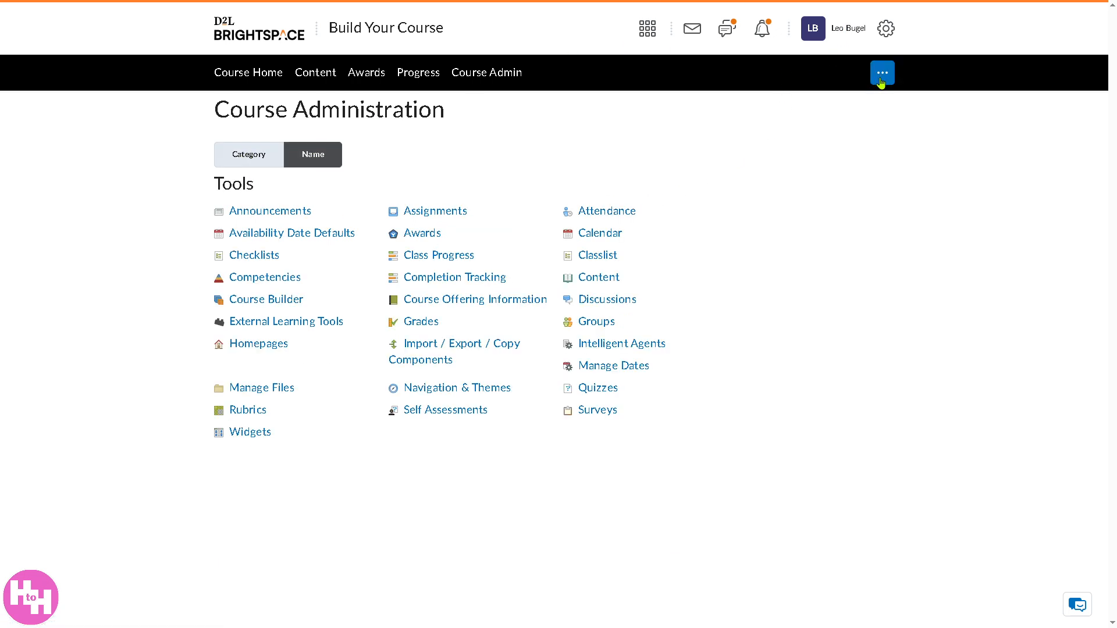
# Step: Examine the management page for all course navbars, including the options of the existing themes and the custom links
pyautogui.click(882, 77)
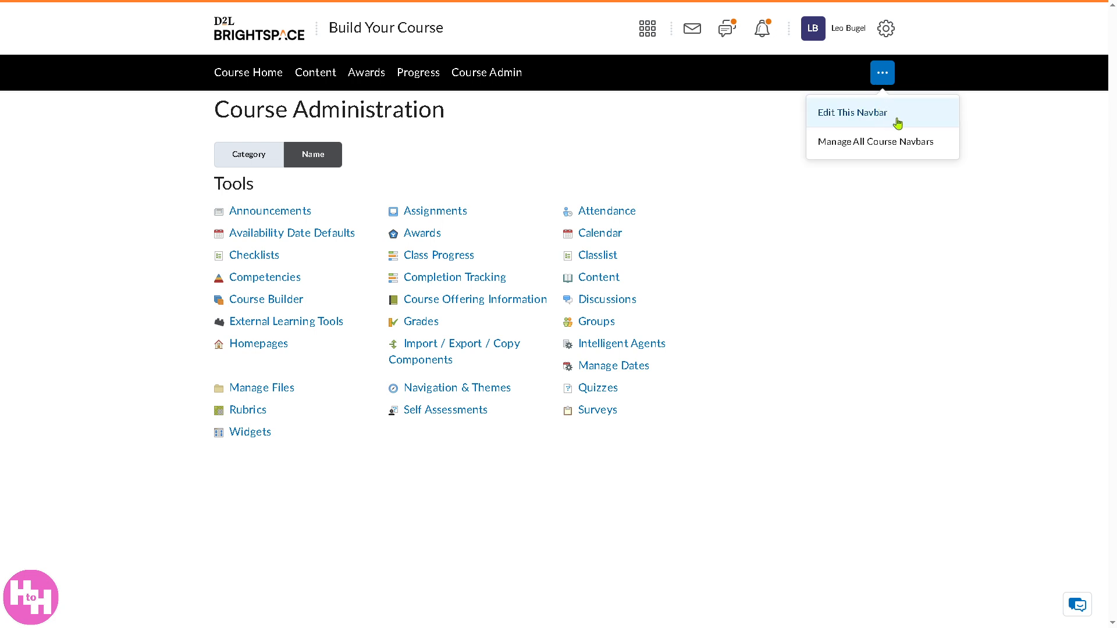
pyautogui.click(898, 150)
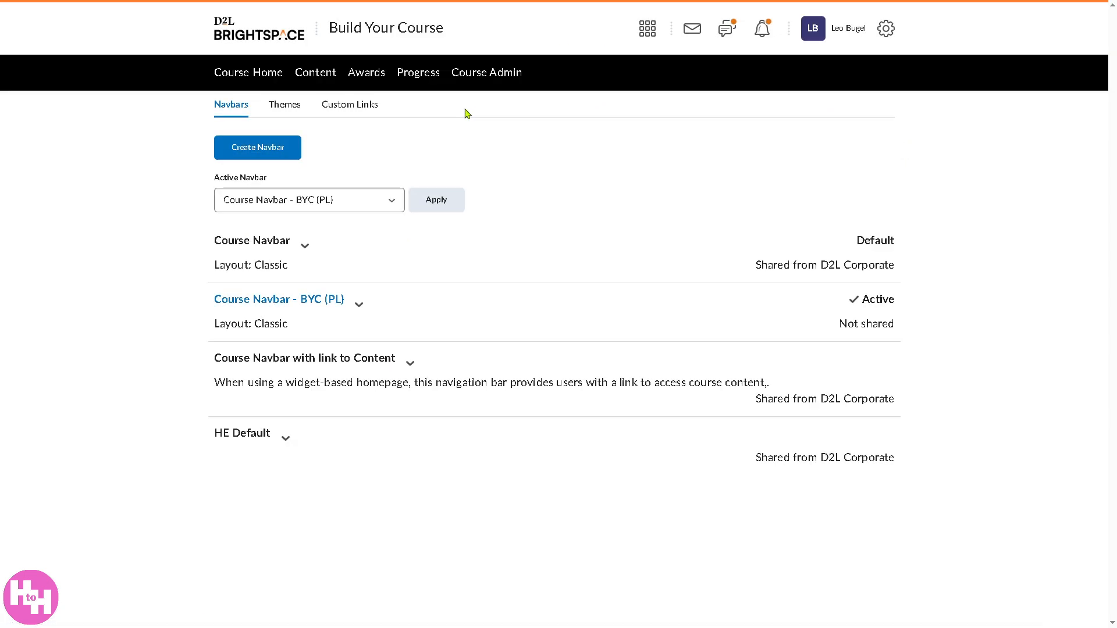
pyautogui.click(285, 107)
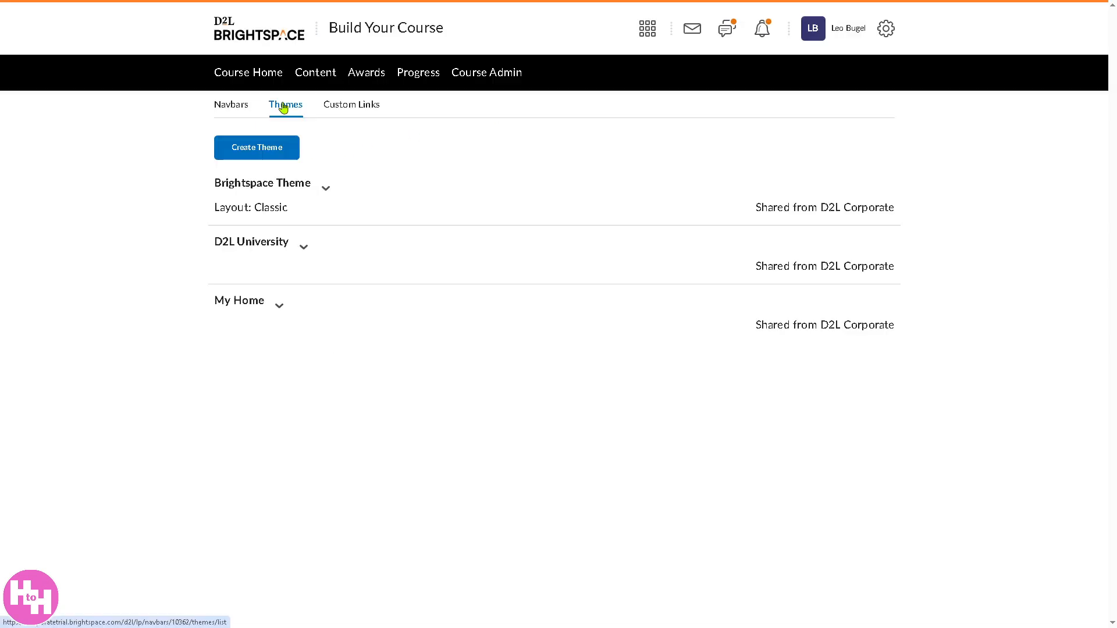
pyautogui.click(324, 197)
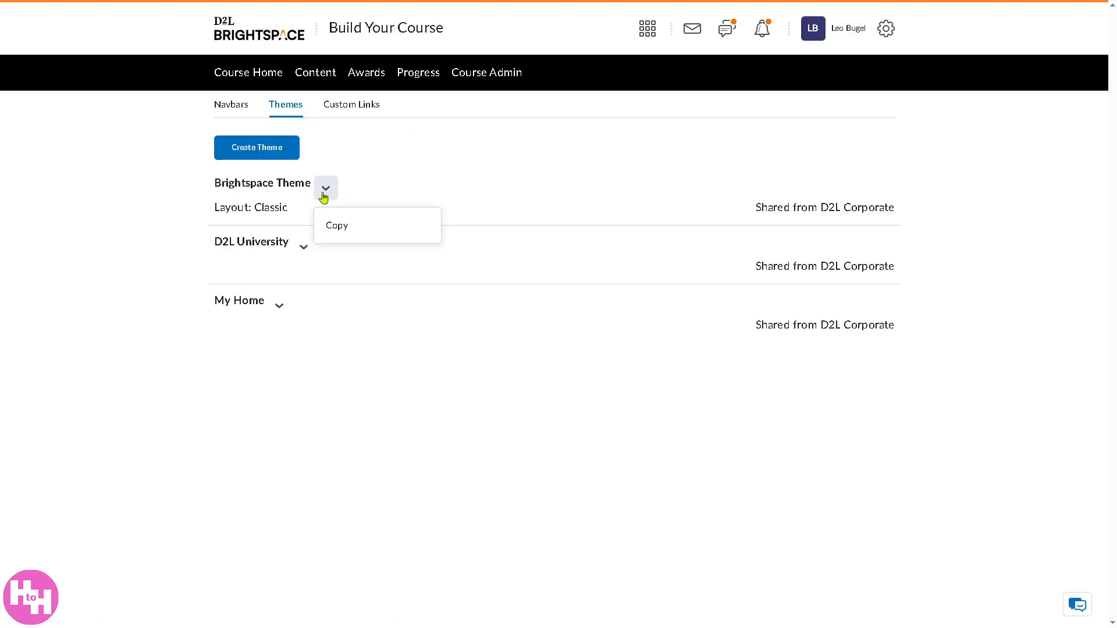
pyautogui.click(302, 250)
pyautogui.click(279, 308)
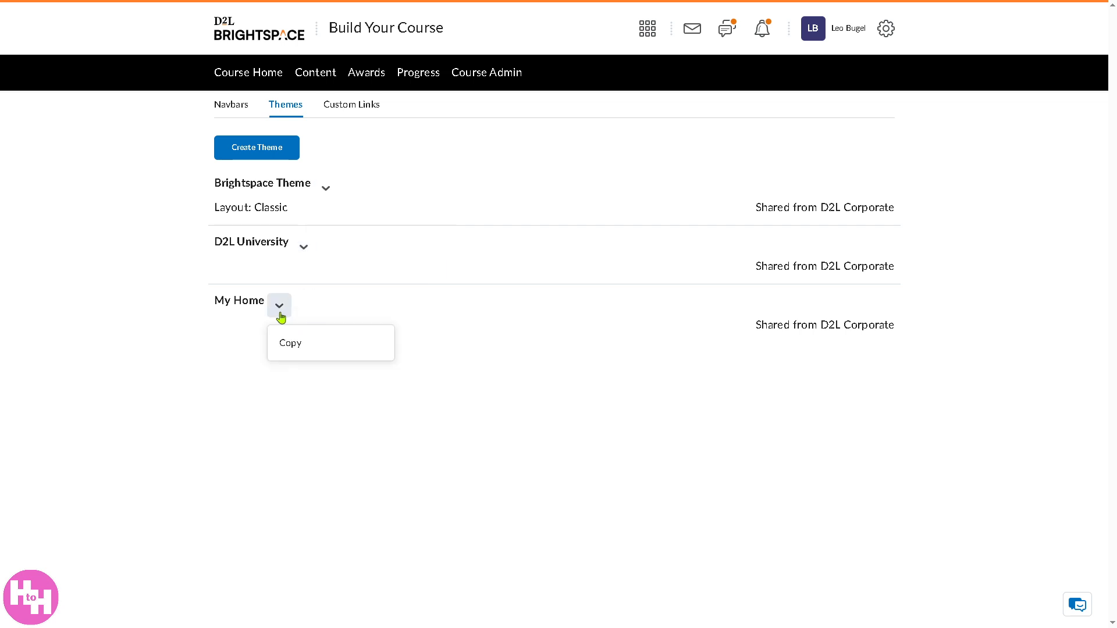
pyautogui.click(352, 111)
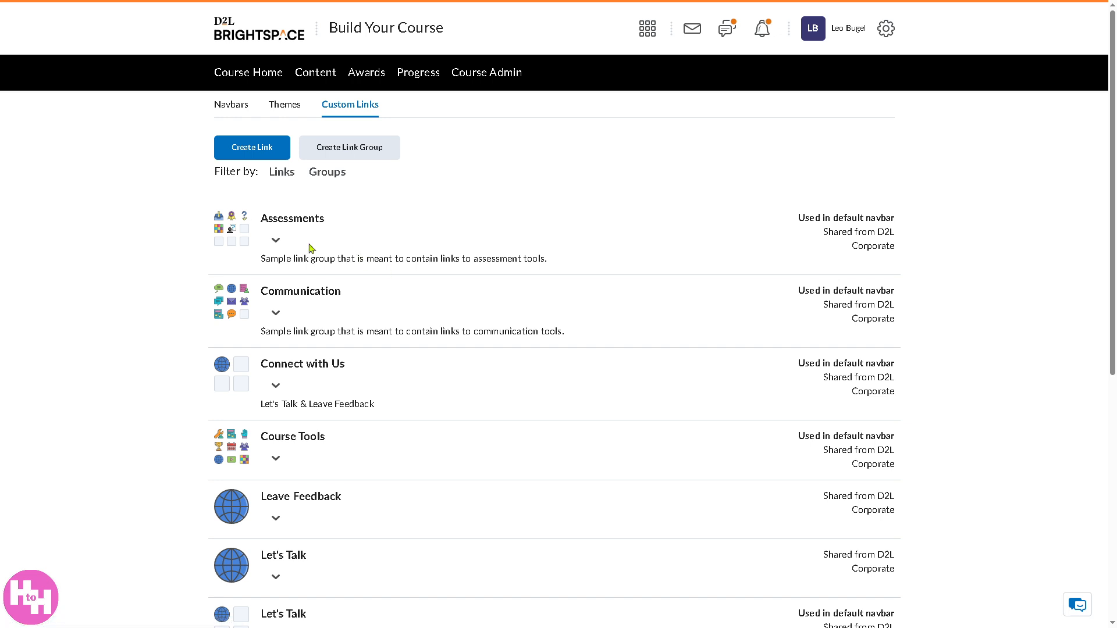
pyautogui.click(234, 111)
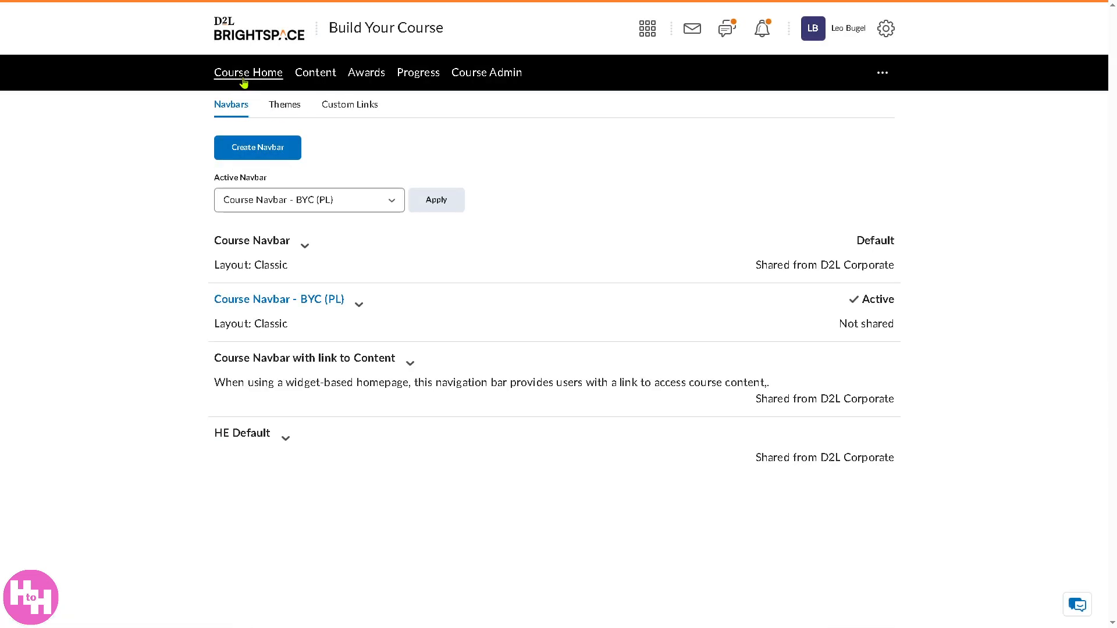
# Step: Return to the main Brightspace homepage, open the Harness the Power of Partnership course and look over its homepage
pyautogui.click(247, 44)
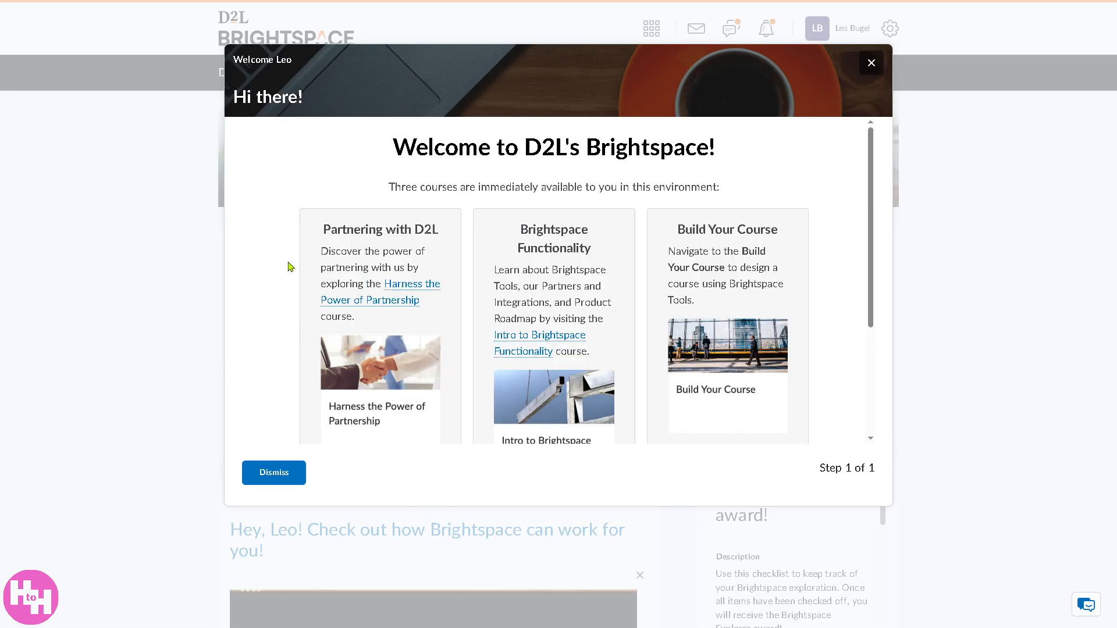
pyautogui.click(394, 303)
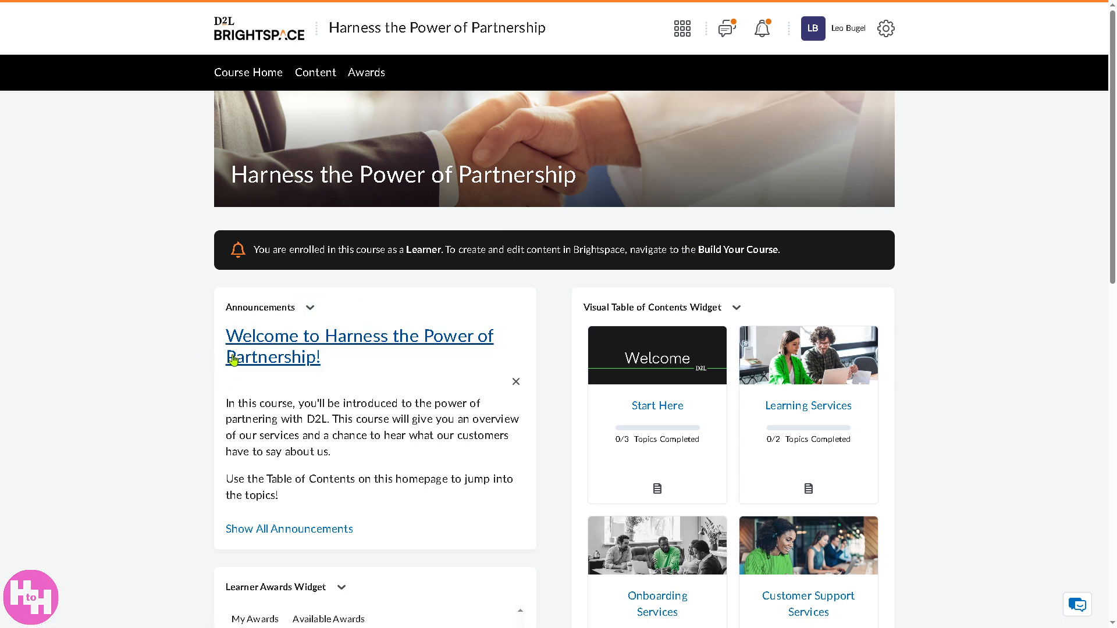
pyautogui.scroll(-3, 651, 378)
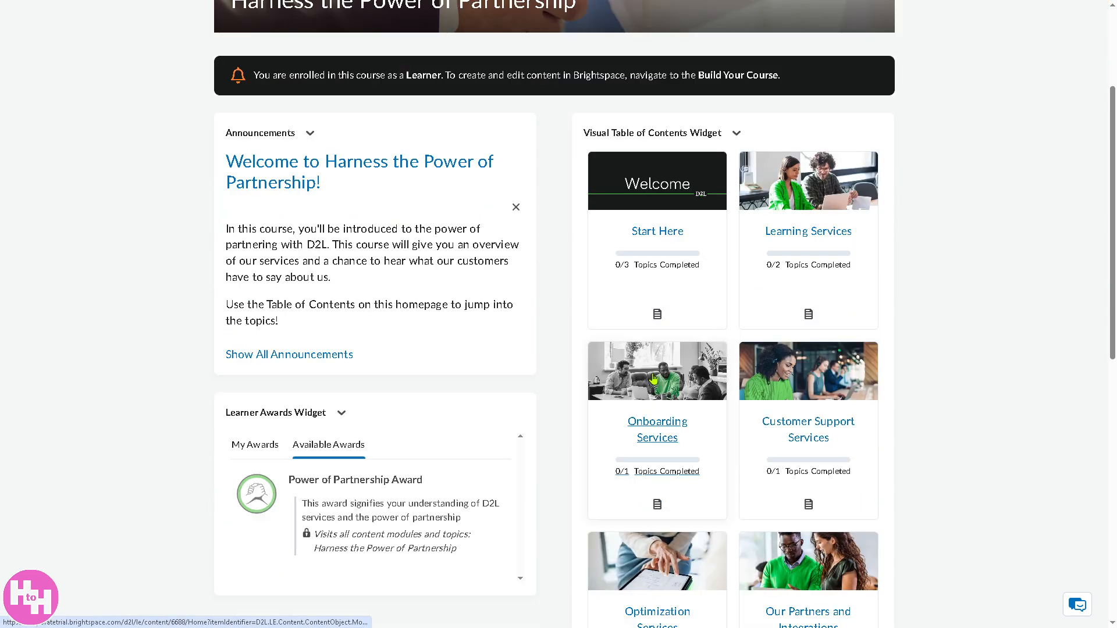
pyautogui.scroll(3, 653, 379)
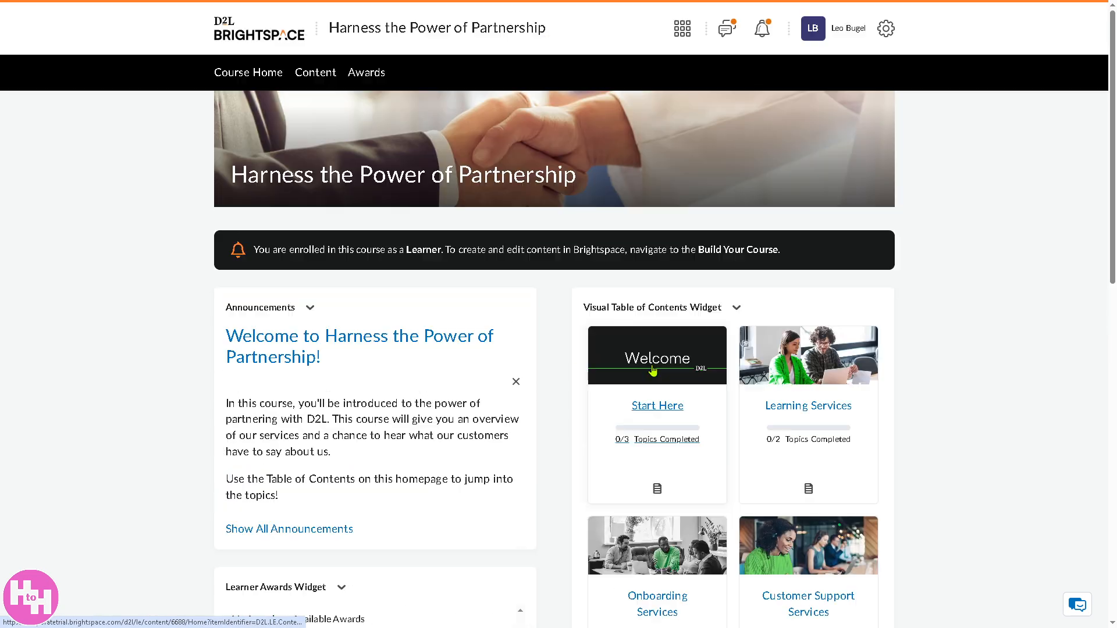